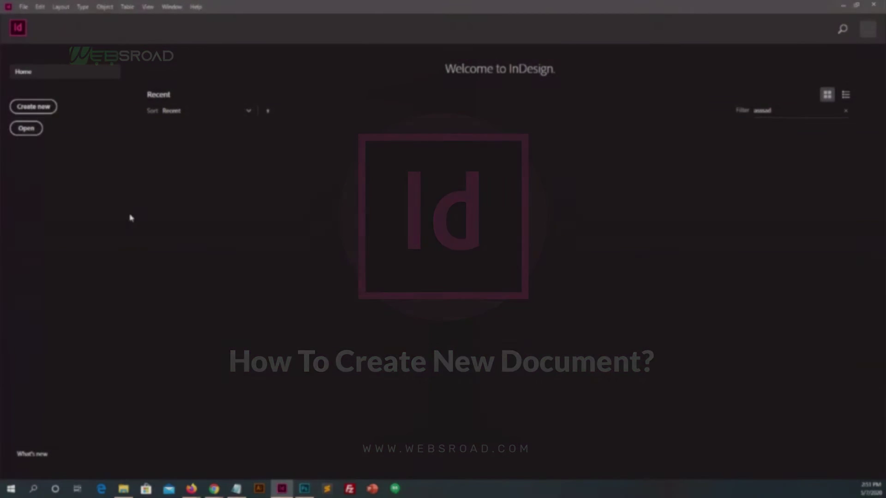
Start a new document from the InDesign Home screen
click(34, 106)
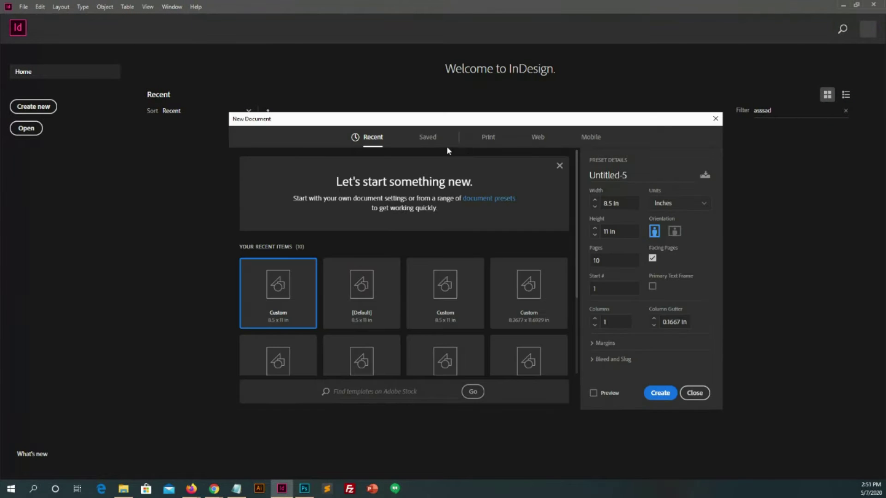
Choose the Letter print preset and edit the page count, leaving it at 10 pages
click(486, 139)
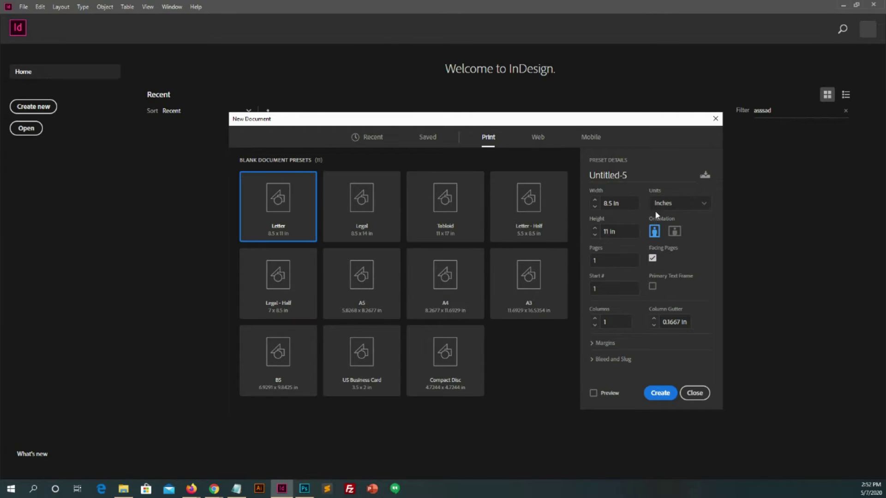
double_click(608, 255)
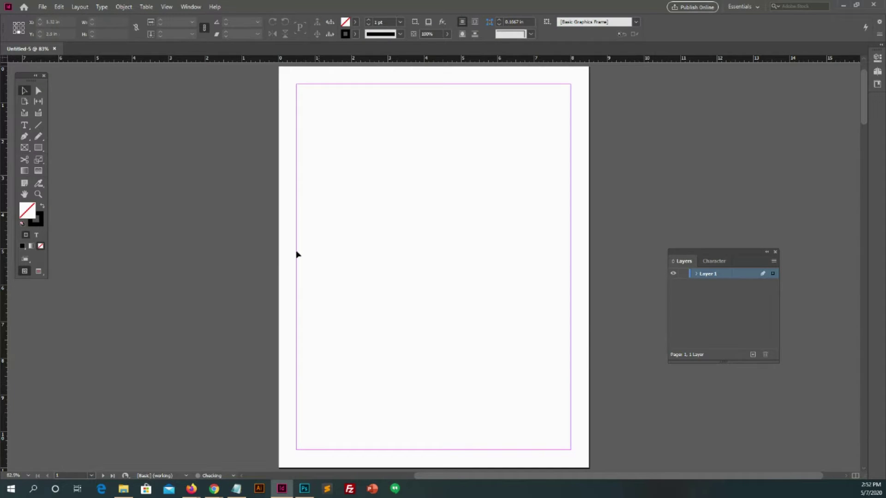
Zoom out until all 10 pages fit and make page 10 active
key(ctrl+minus)
key(ctrl+minus)
key(ctrl+minus)
key(ctrl+minus)
key(ctrl+minus)
key(ctrl+minus)
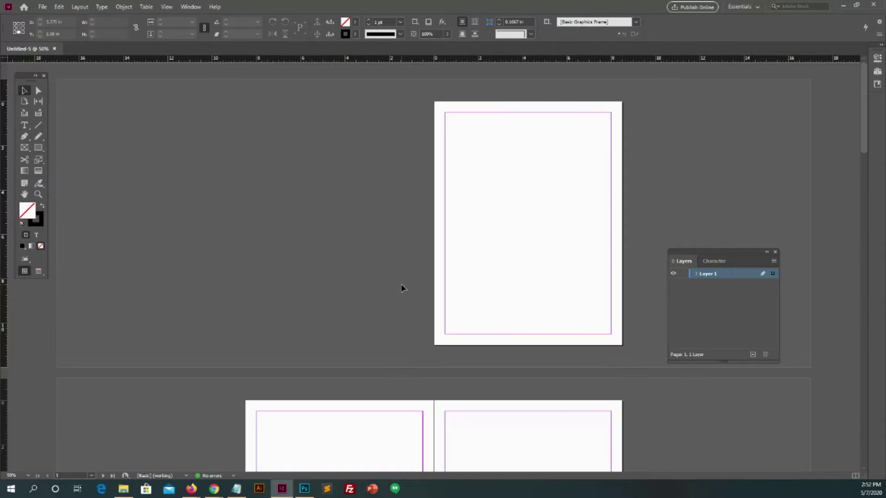
key(ctrl+minus)
key(ctrl+minus)
key(ctrl+minus)
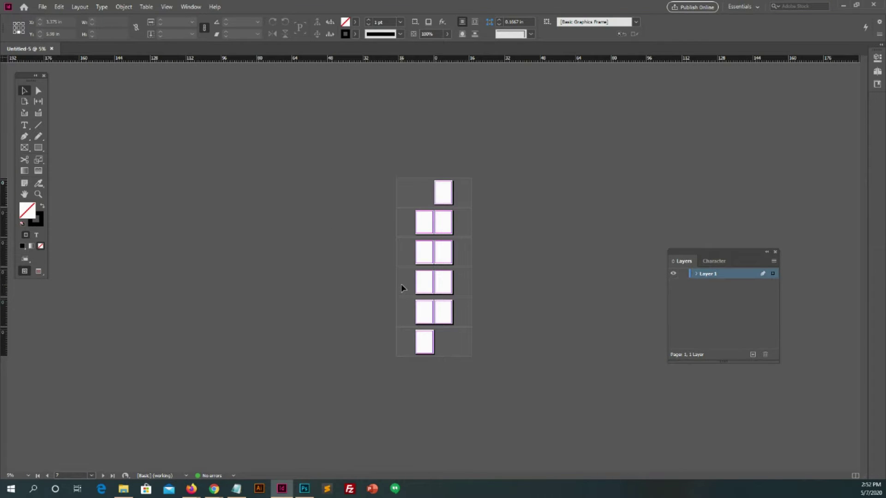
click(416, 344)
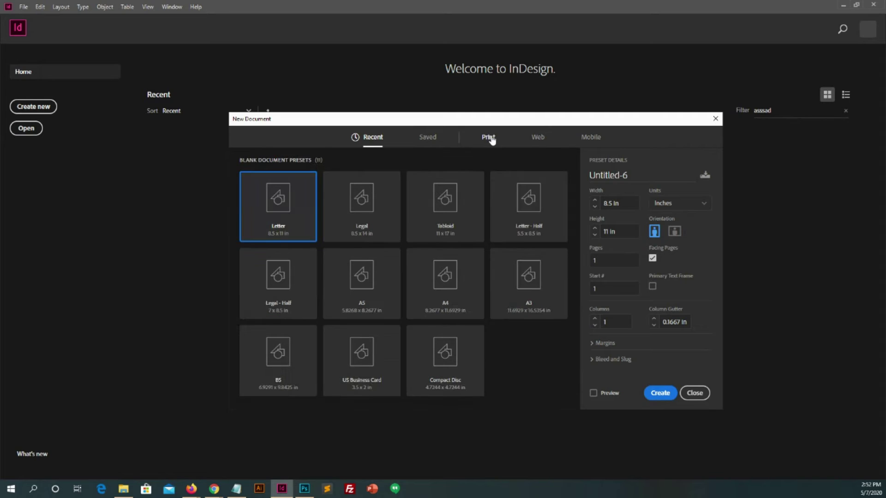
Create a new single-page Letter document and zoom to see the whole page
click(488, 137)
click(667, 393)
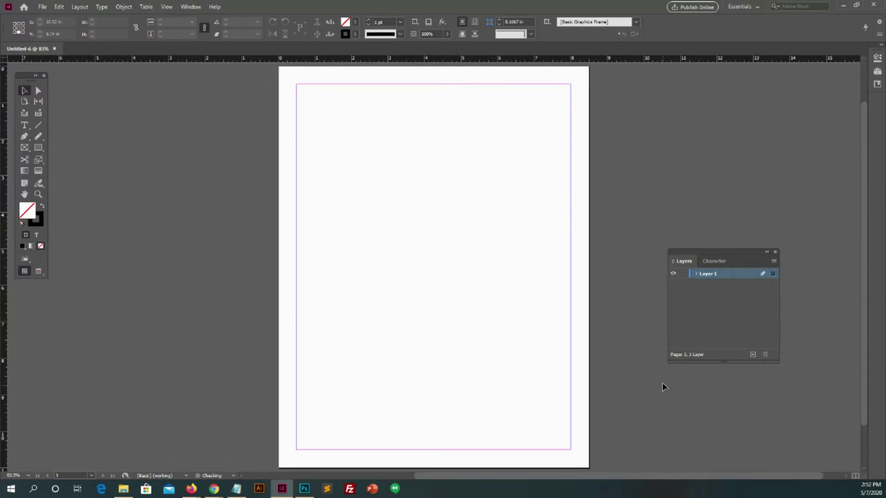
key(ctrl+minus)
key(ctrl+minus)
key(ctrl+minus)
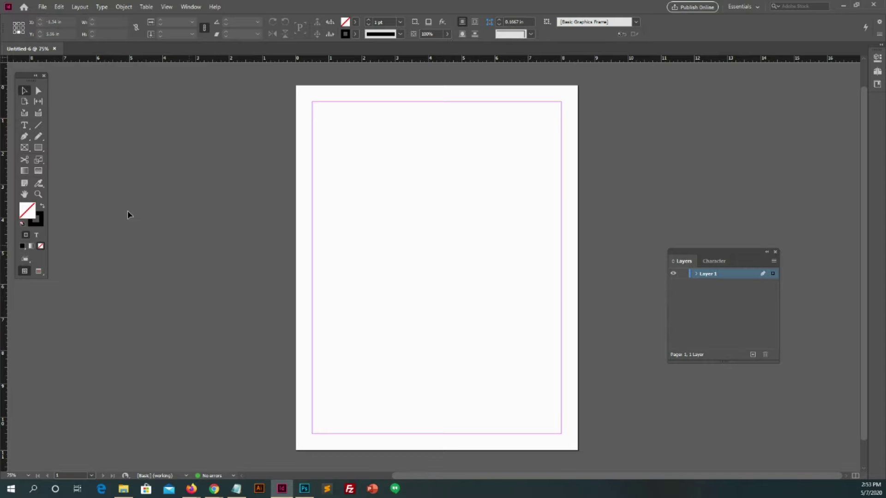
Draw a text frame near the page centre, copy Notepad's lorem ipsum text, and click into the frame
click(24, 125)
drag(379, 181, 486, 327)
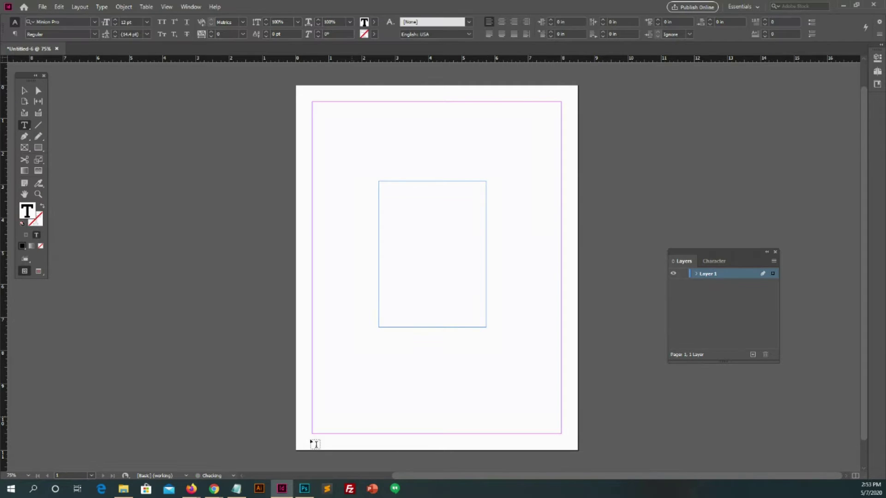
click(238, 489)
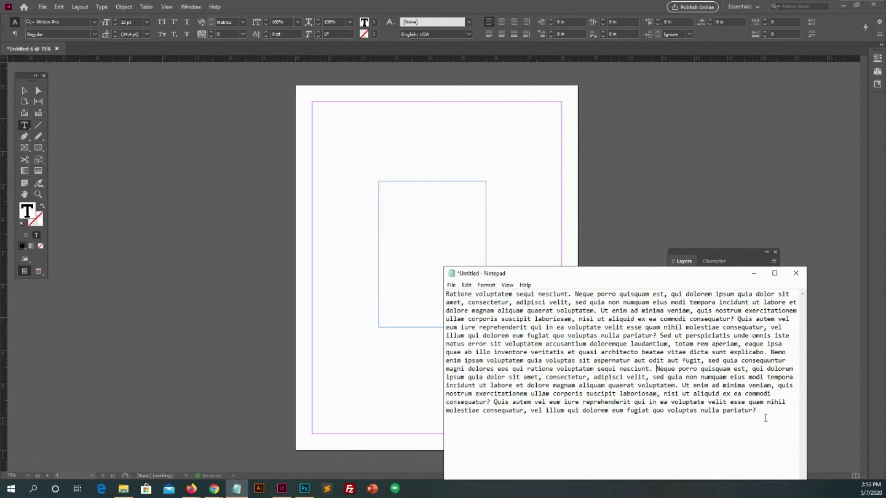
key(ctrl+a)
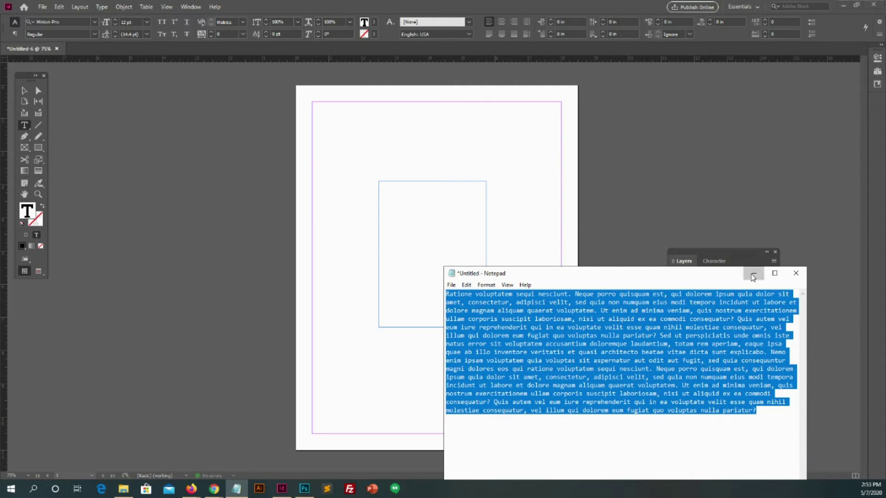
click(753, 274)
click(438, 238)
Paste the lorem ipsum text into the frame
key(ctrl+v)
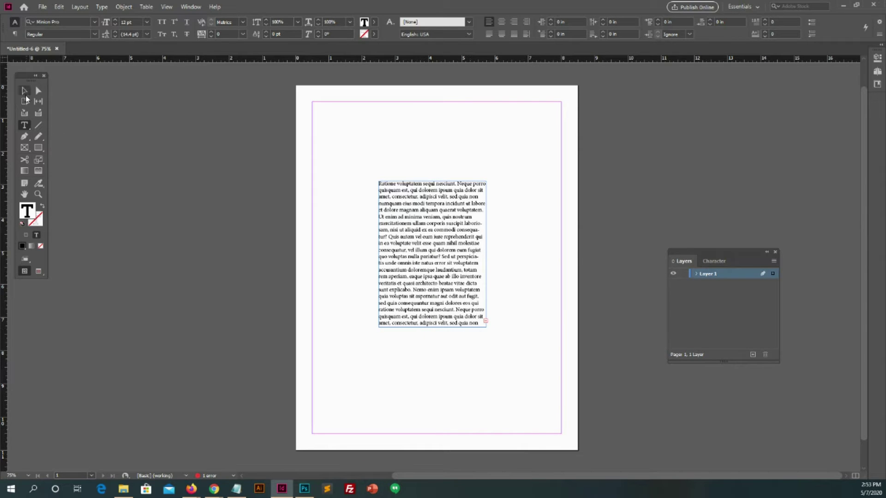
double_click(26, 95)
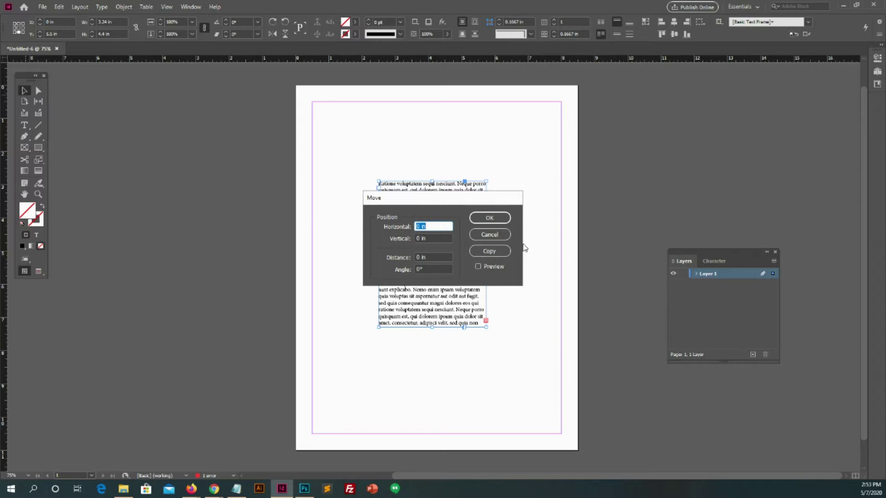
click(489, 234)
Resize the frame into a narrow 2.54 × 6.46 in column and duplicate it to the right
drag(432, 327, 433, 399)
drag(486, 293, 534, 293)
drag(453, 289, 431, 281)
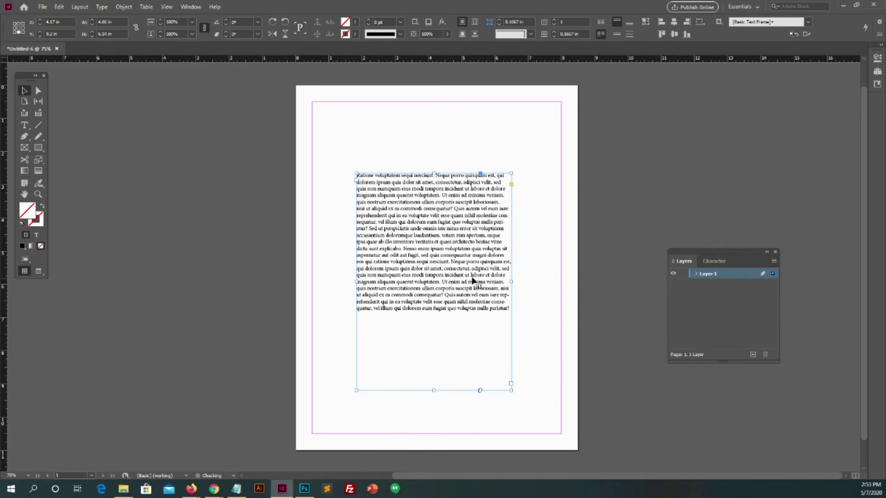
drag(511, 283, 521, 282)
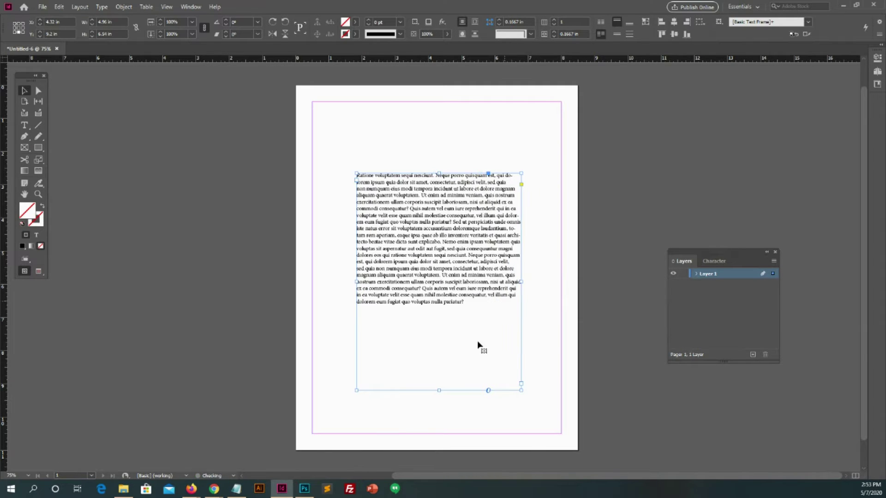
drag(441, 392, 443, 284)
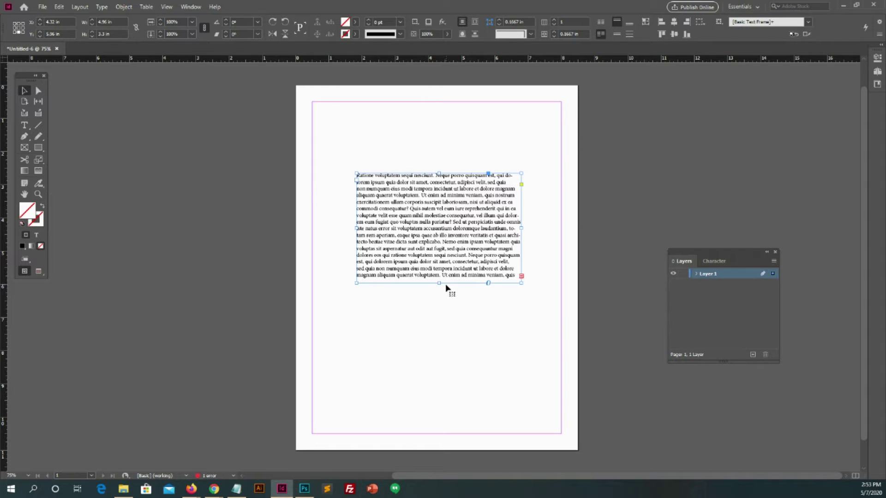
drag(439, 283, 440, 334)
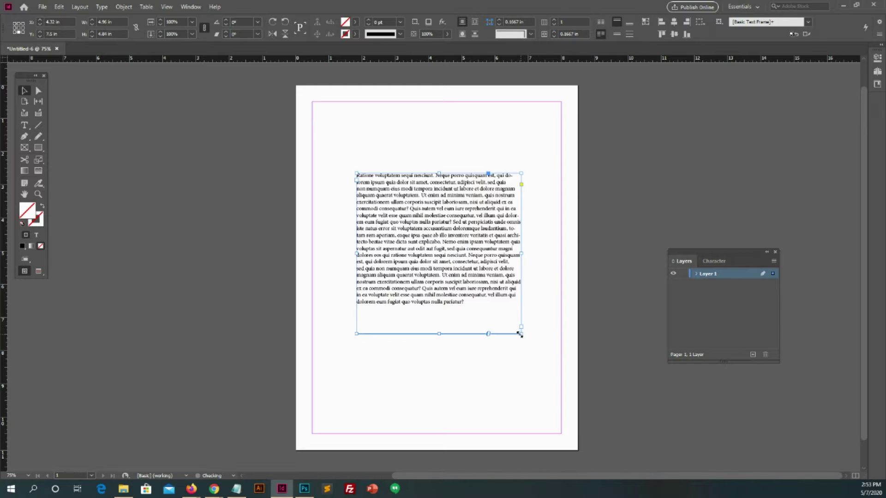
drag(522, 334, 445, 387)
drag(443, 302, 510, 279)
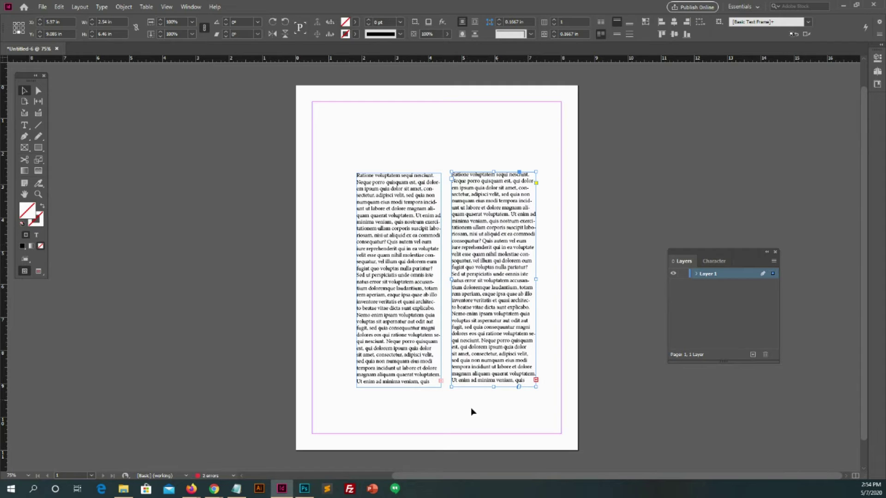
Line the duplicate up beside the original, then select both columns and delete them
drag(487, 340, 491, 342)
click(461, 164)
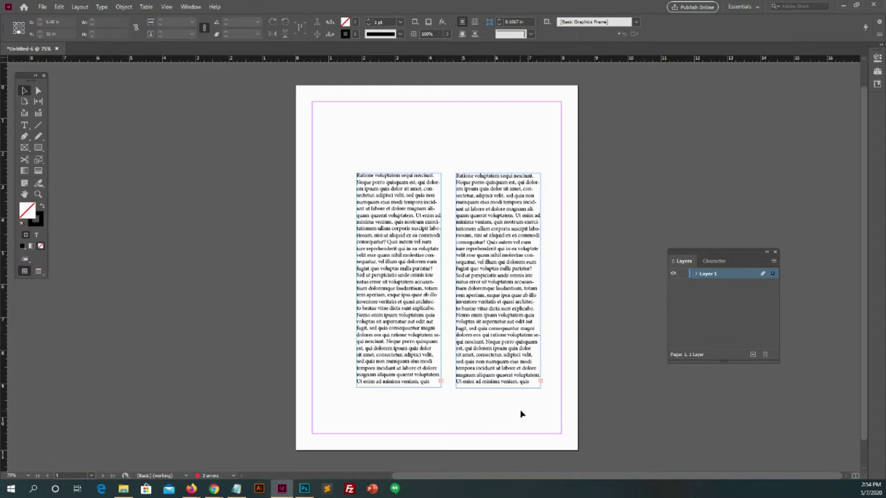
key(ctrl+a)
mouse_move(413, 323)
mouse_down()
mouse_move(405, 310)
mouse_move(423, 337)
mouse_up()
key(Delete)
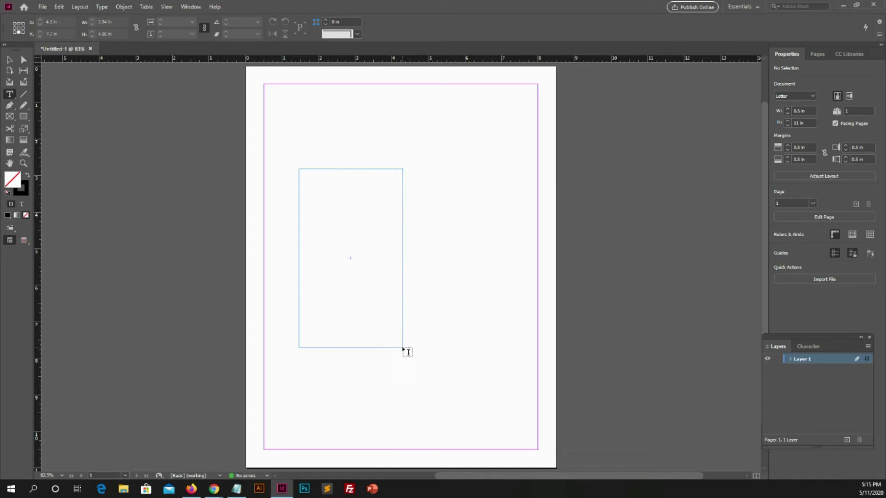
Fill the new frame with placeholder text and select all of it
key(ctrl+alt+shift+p)
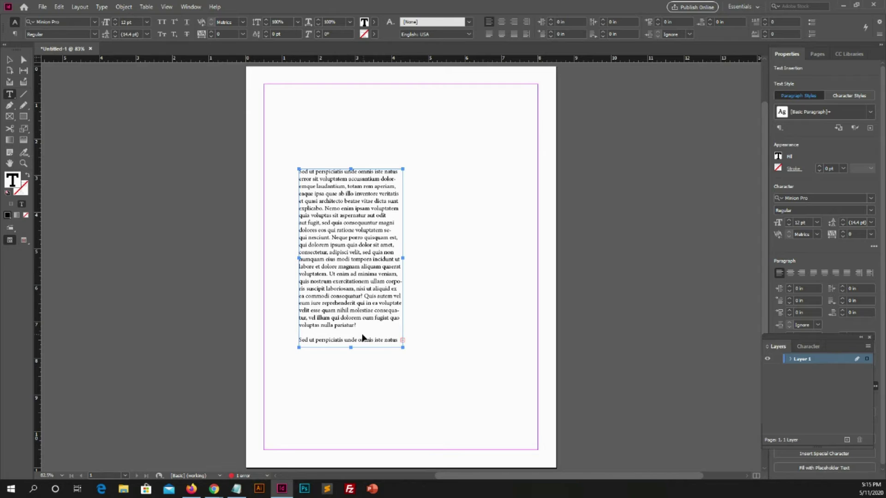
key(ctrl+a)
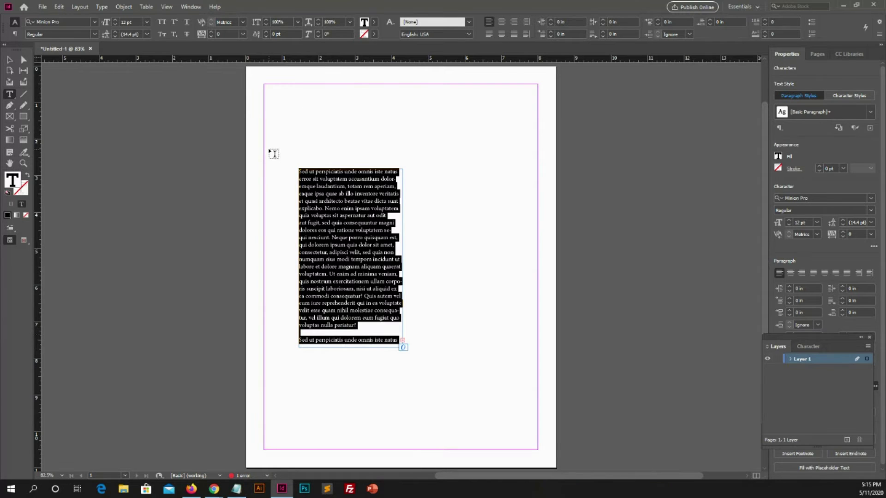
Try 14 pt and 24 pt font sizes, then return the text to 12 pt
click(146, 22)
click(142, 103)
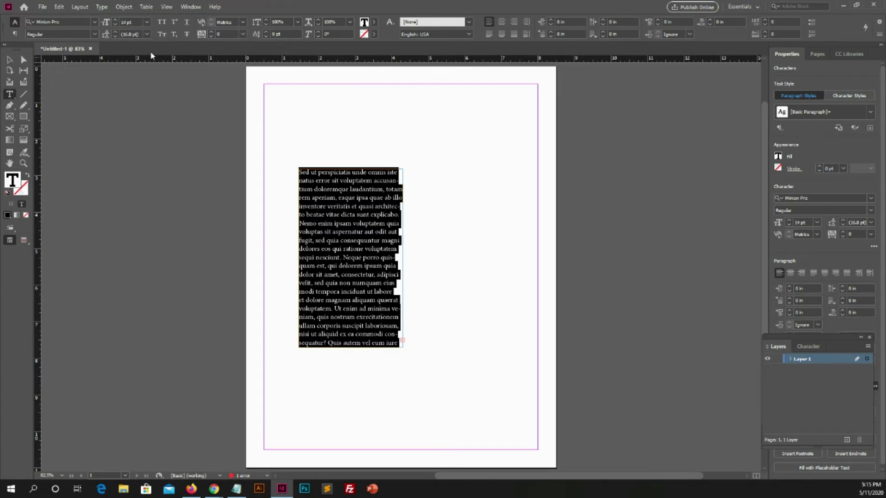
click(147, 22)
click(141, 124)
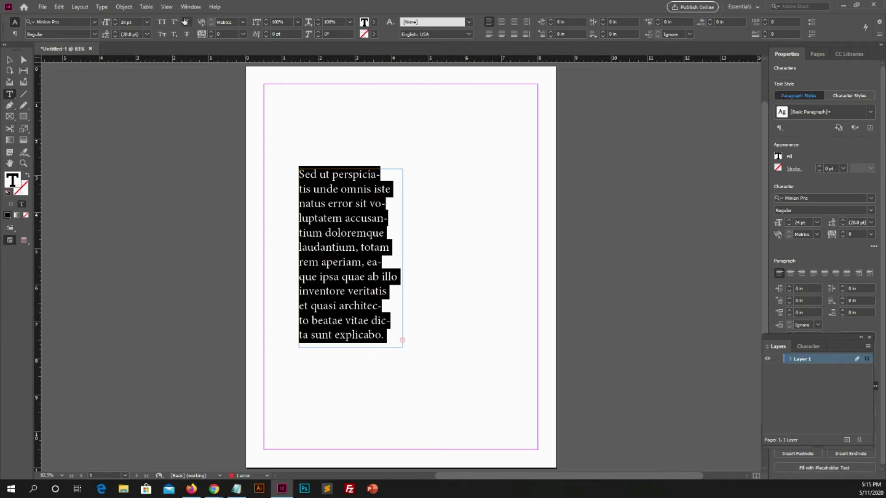
click(147, 21)
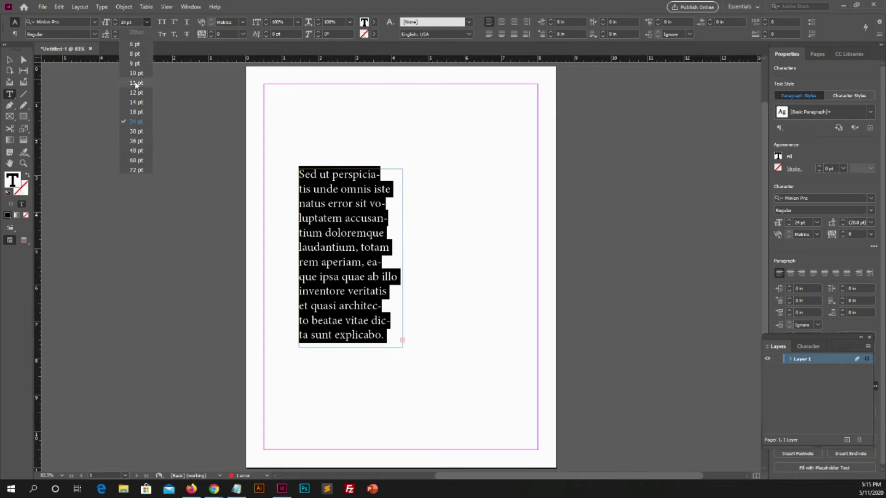
click(134, 96)
Set the leading to 18 pt after trying 12 pt and 14 pt
click(147, 33)
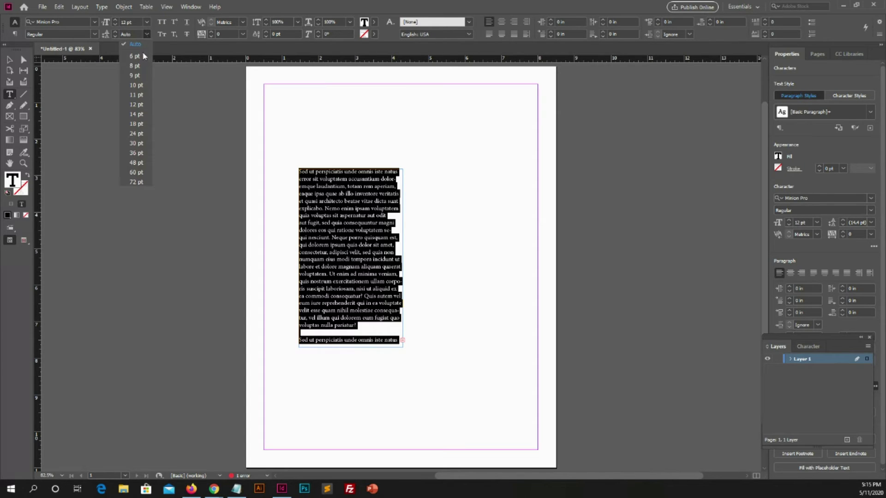
click(131, 105)
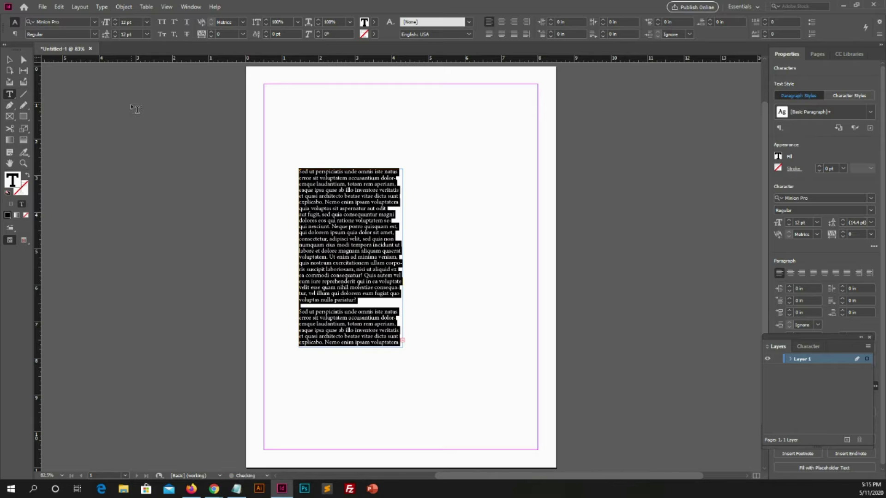
click(147, 34)
click(138, 110)
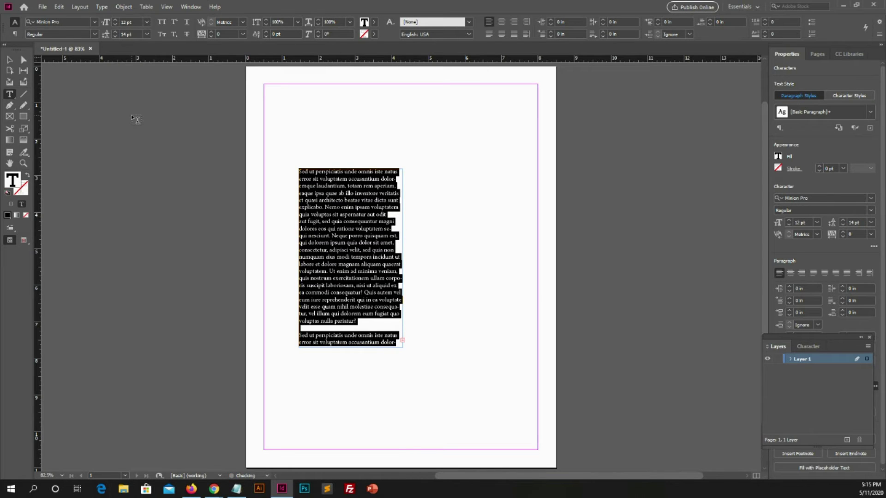
click(147, 34)
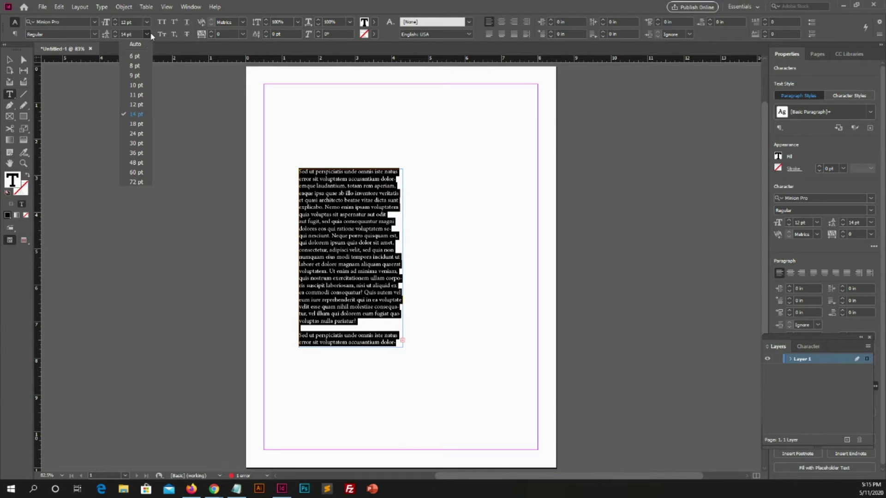
click(143, 127)
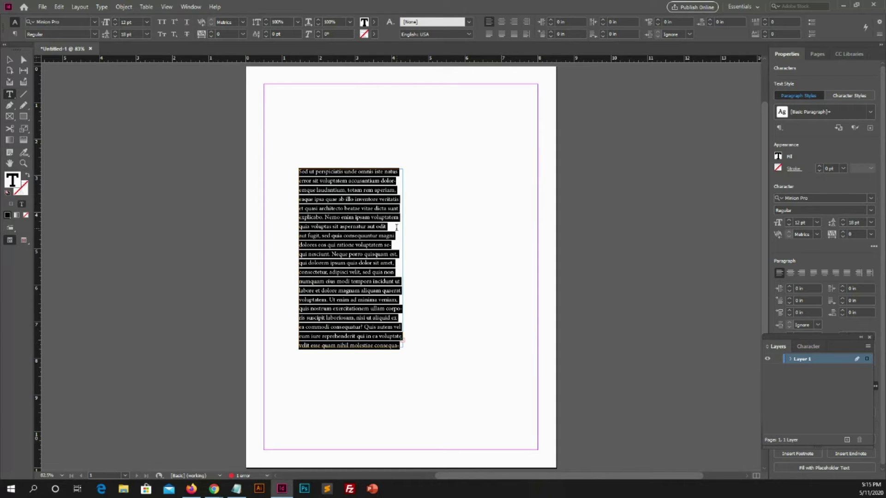
click(395, 227)
Select the text through 'aut odit' and give it the fill colour 006193
drag(393, 227, 296, 173)
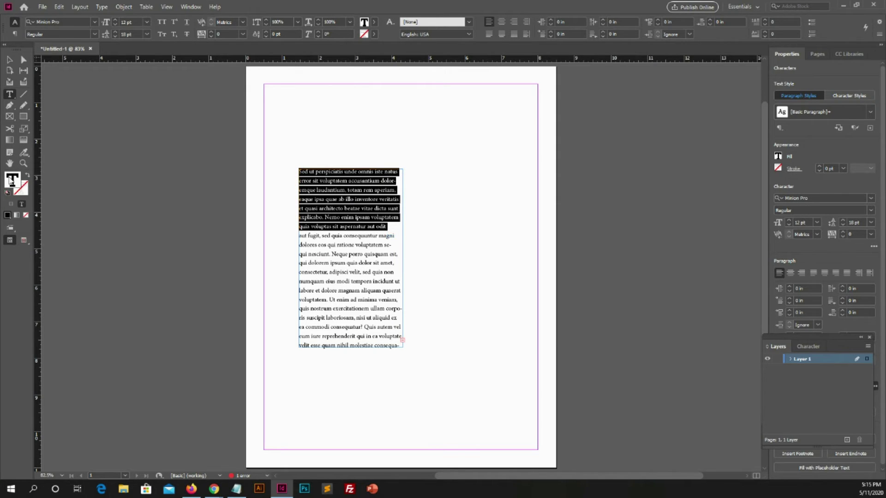
double_click(12, 180)
click(385, 286)
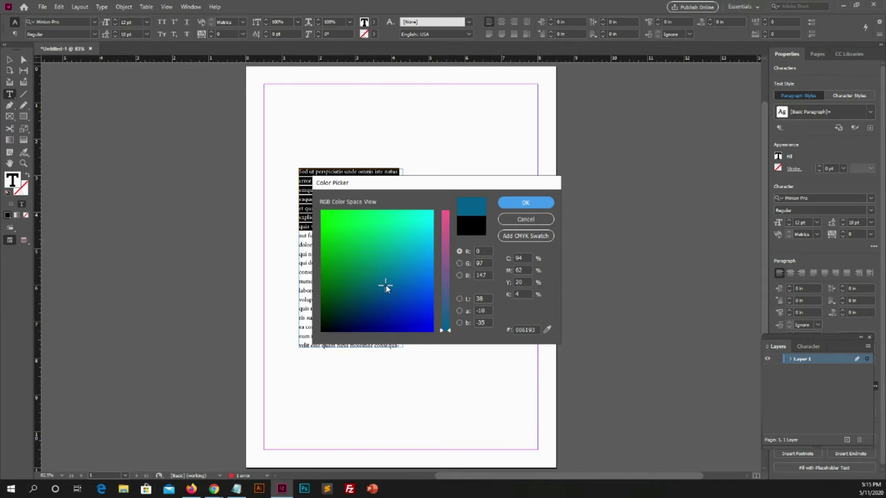
click(513, 204)
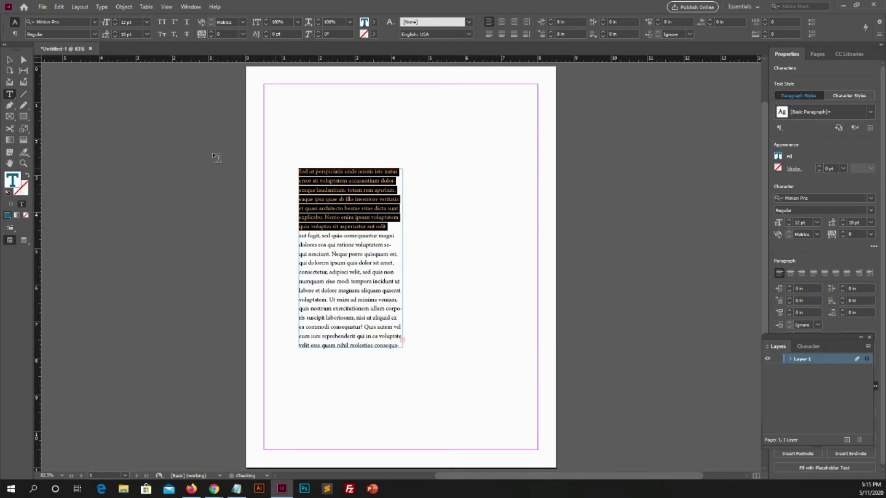
click(9, 59)
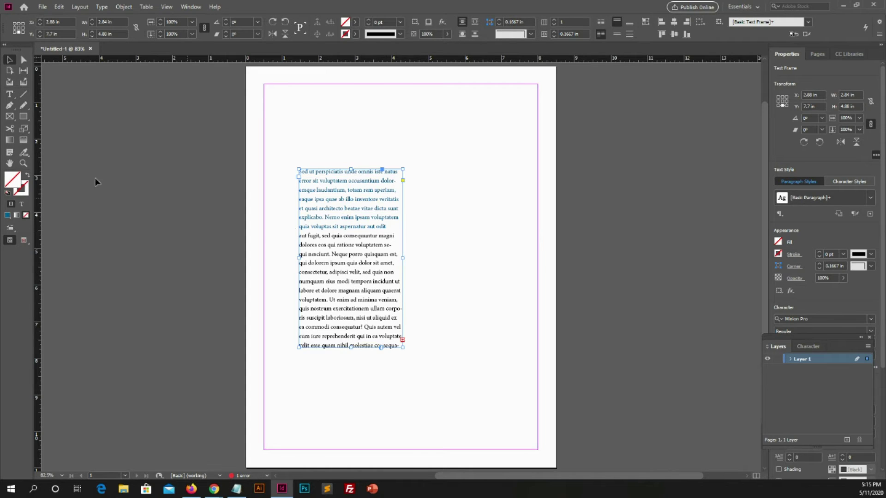
Insert a blank line after 'aut odit'
click(9, 94)
click(371, 227)
key(Return)
Fill the text frame with near-black 050d18
click(12, 60)
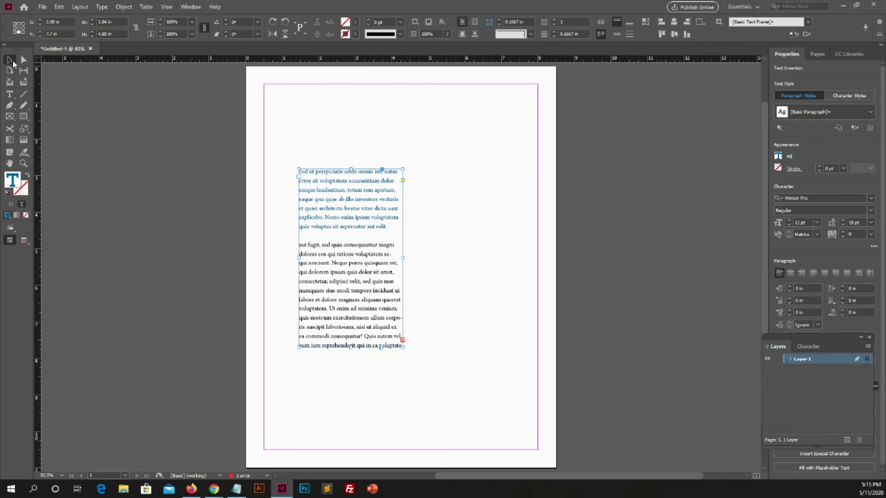
double_click(19, 180)
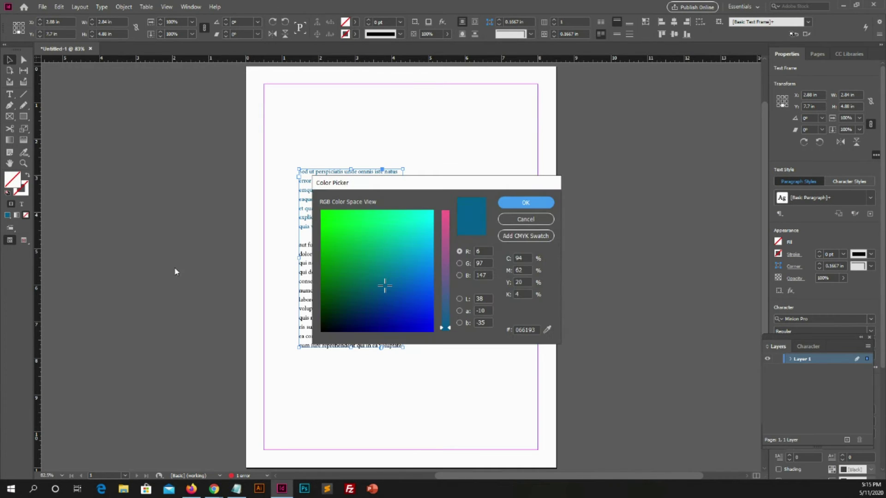
click(331, 326)
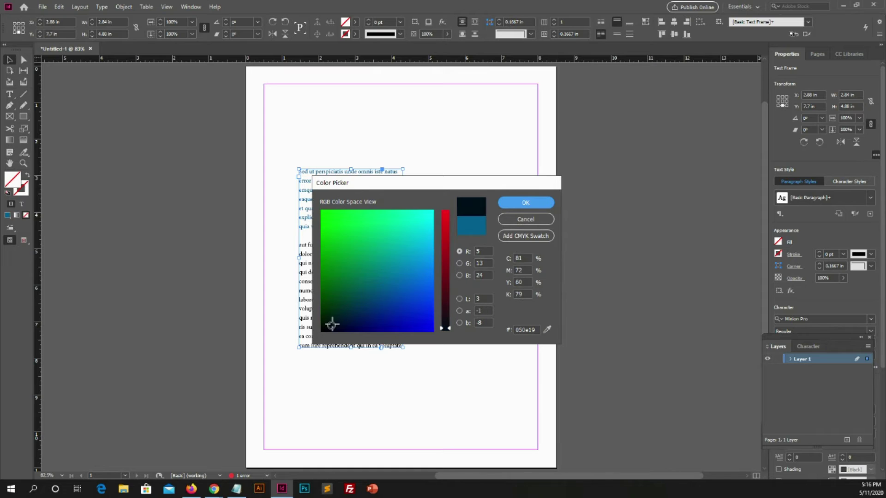
click(516, 209)
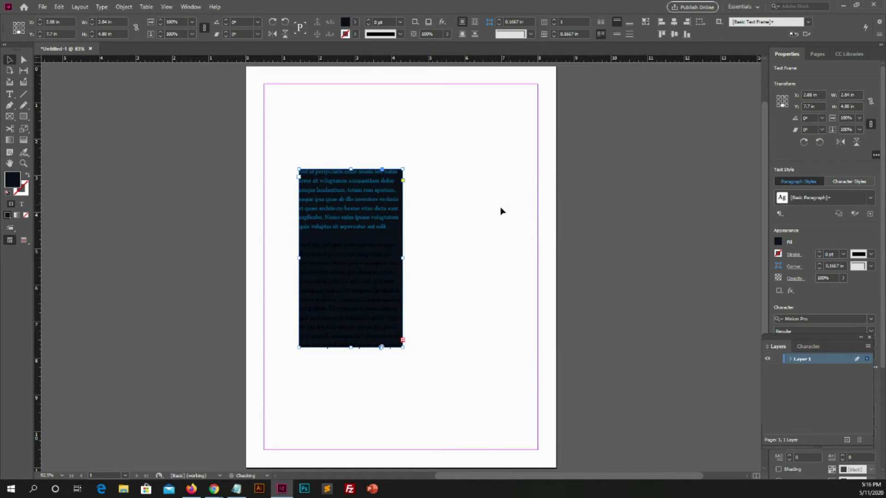
Select the paragraph below the blank line to recolour its text
click(9, 95)
drag(302, 243, 447, 382)
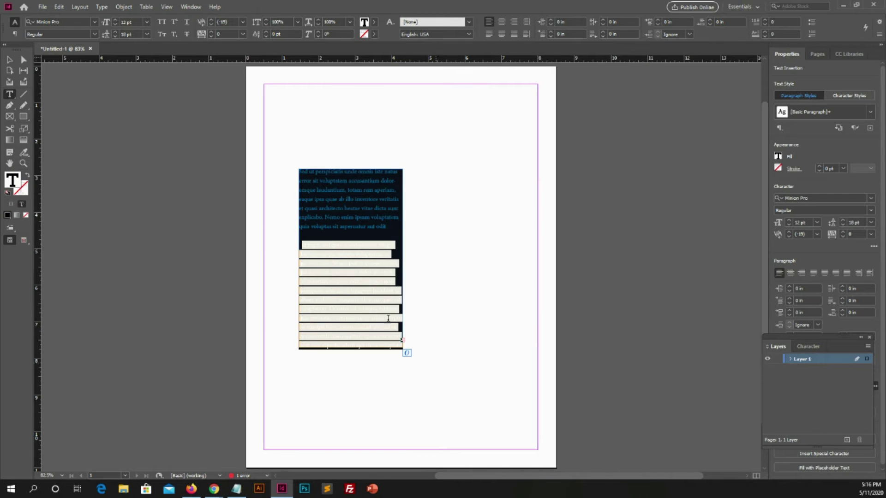
double_click(14, 182)
Make the lower paragraph's text white, then select the whole story
click(431, 212)
drag(444, 255, 446, 212)
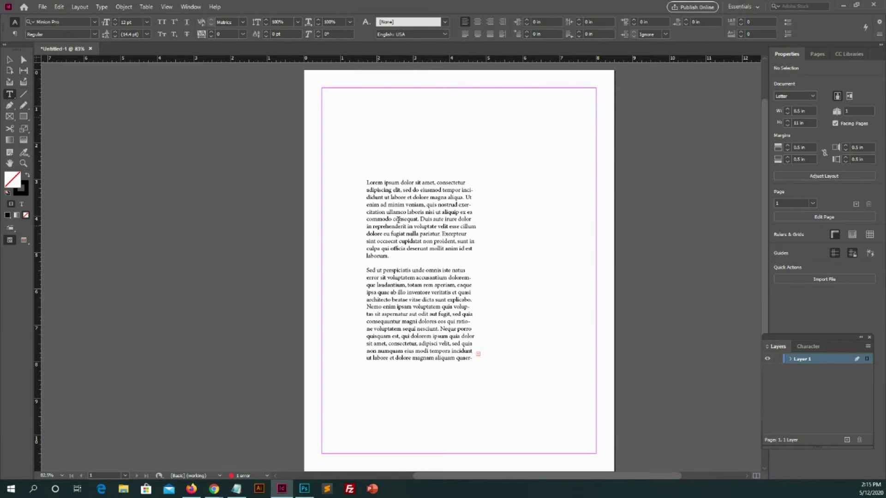
click(408, 223)
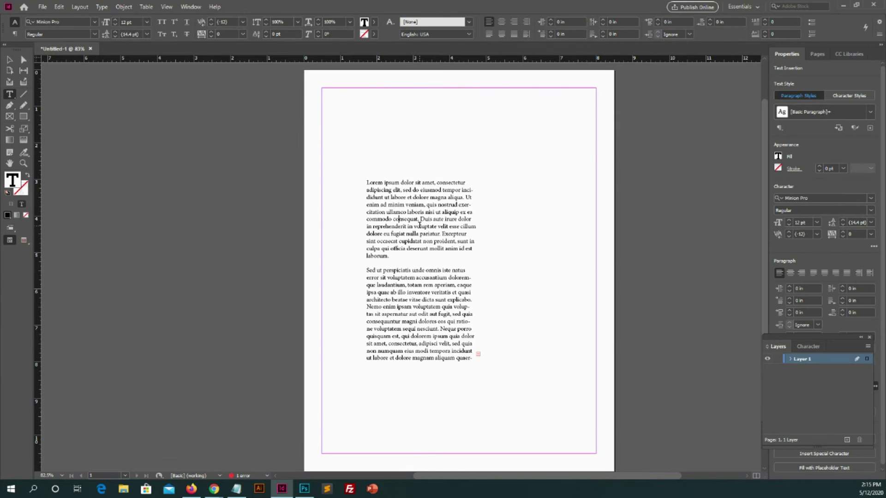
key(ctrl+a)
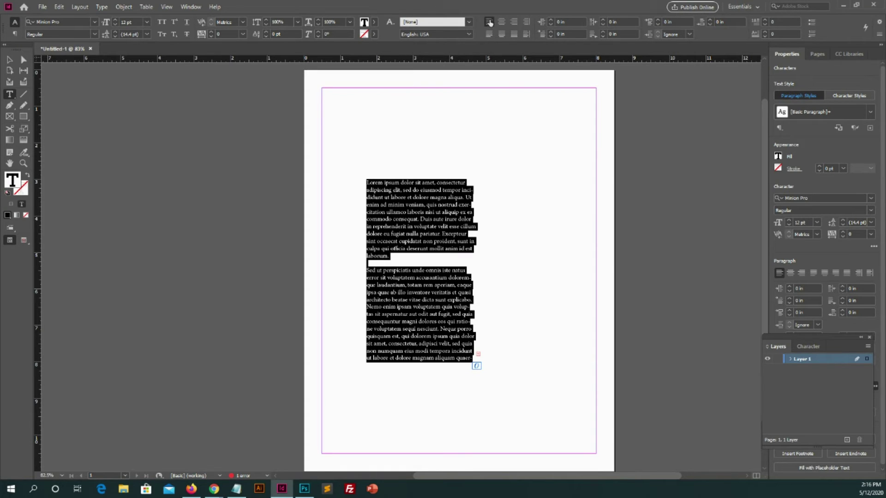
Try centre alignment and then right alignment on both paragraphs
click(438, 301)
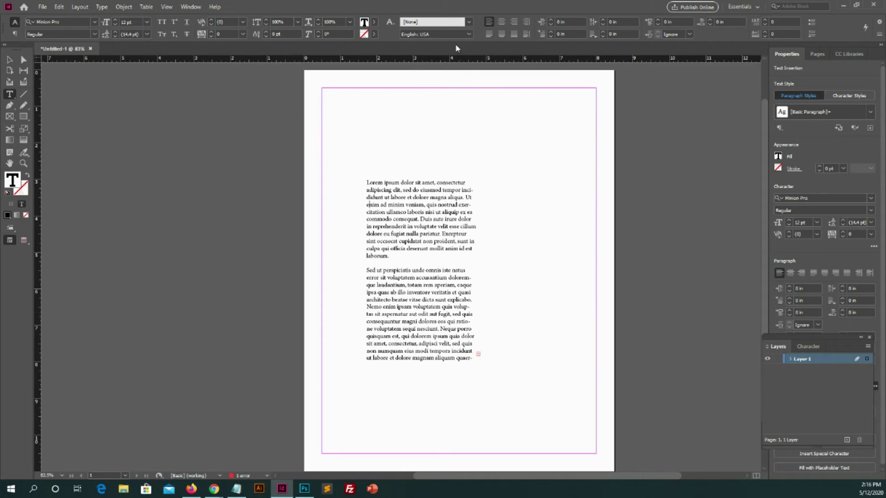
key(ctrl+a)
click(501, 22)
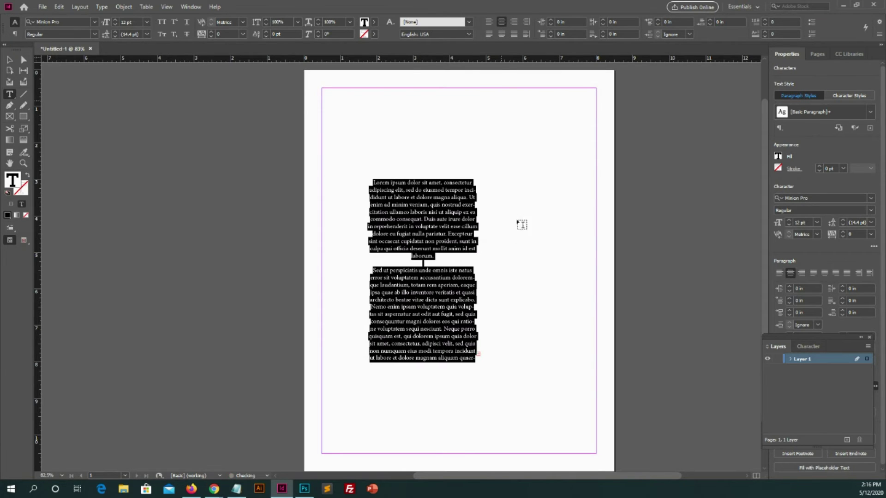
click(522, 247)
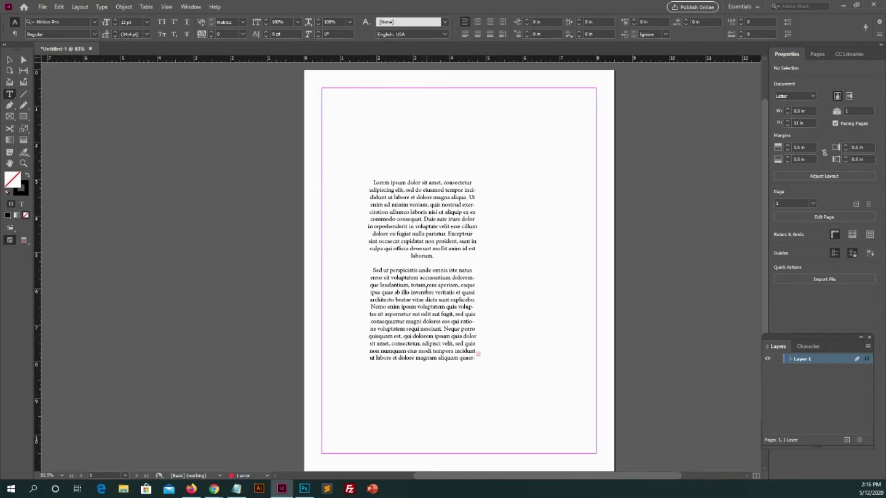
click(439, 217)
key(ctrl+a)
click(514, 22)
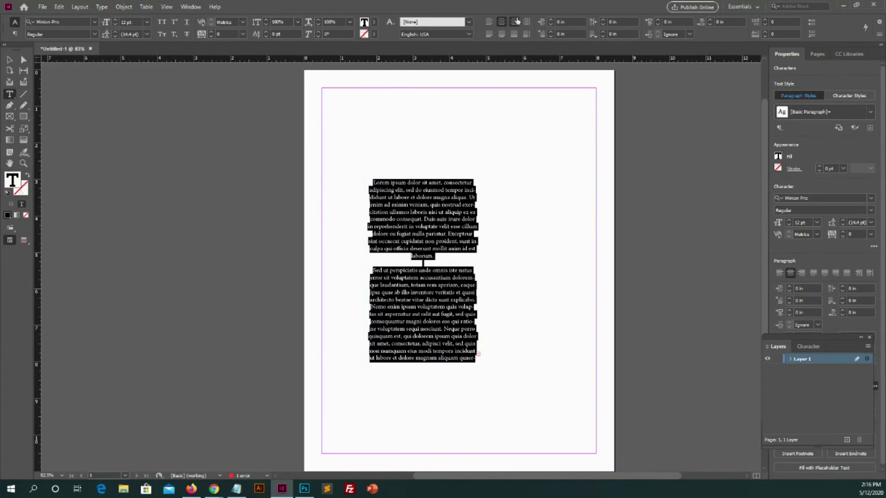
click(503, 241)
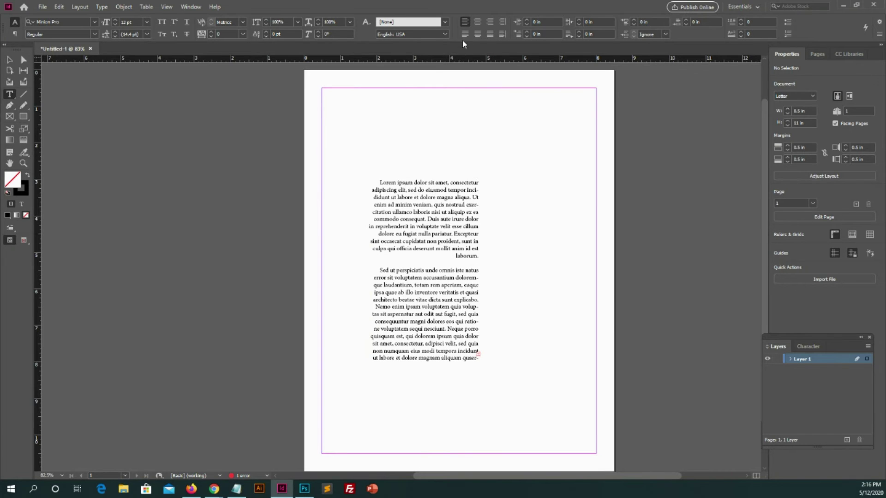
Try the justify variants, ending with Justify All Lines on the whole story
click(440, 187)
key(ctrl+a)
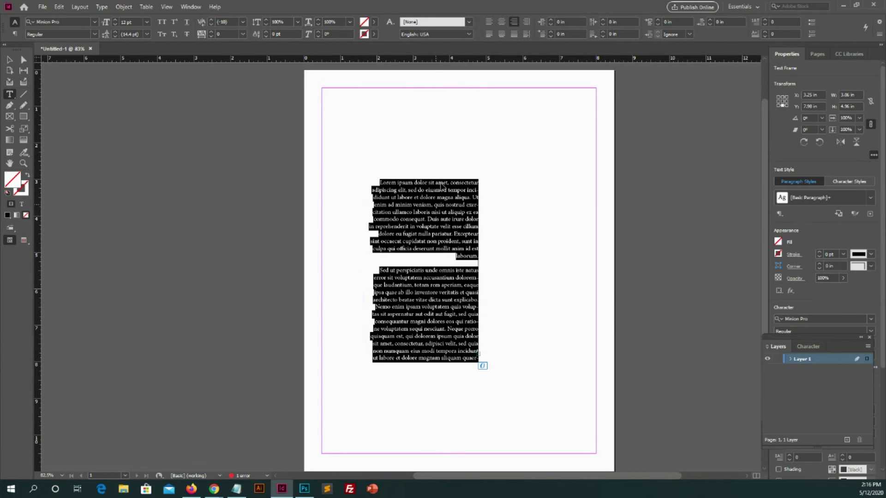
click(488, 35)
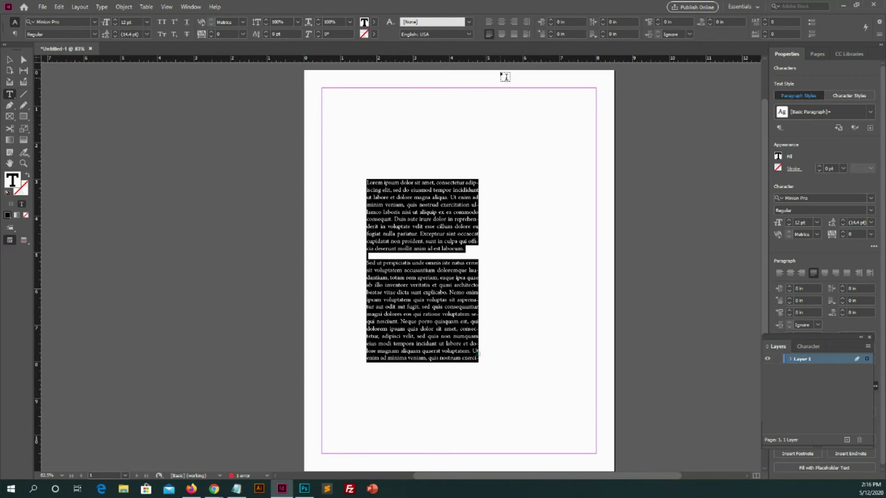
click(501, 35)
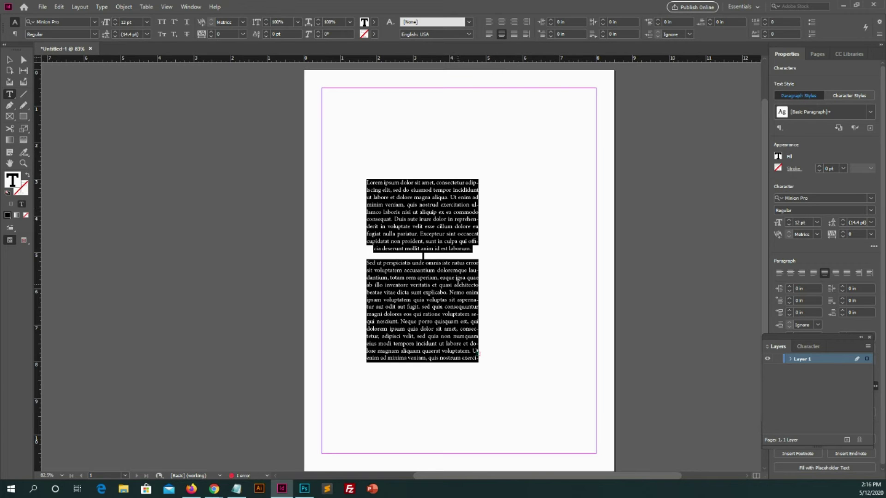
click(513, 34)
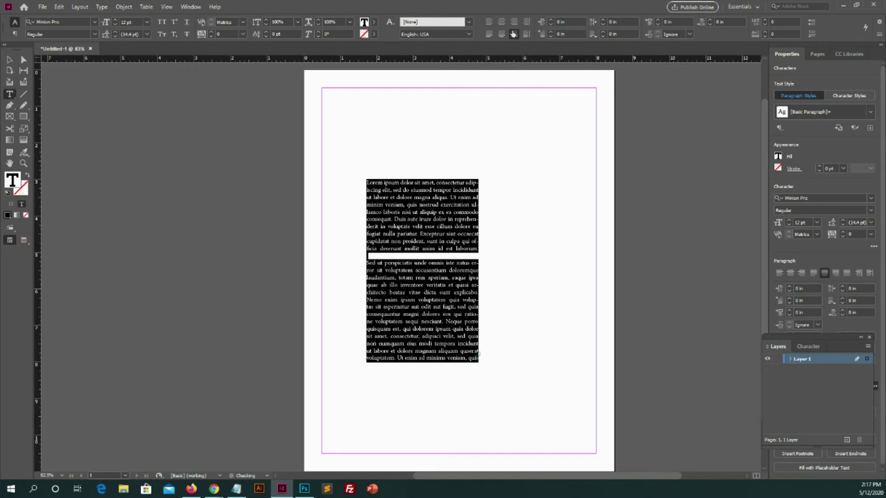
click(498, 255)
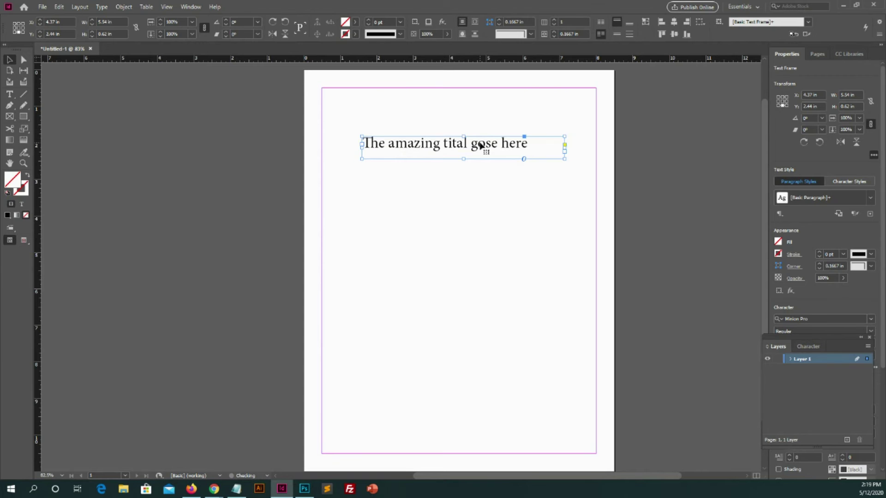
Duplicate the 'The amazing tital gose here' title downward so four copies stack vertically
key(ctrl+alt+shift+d)
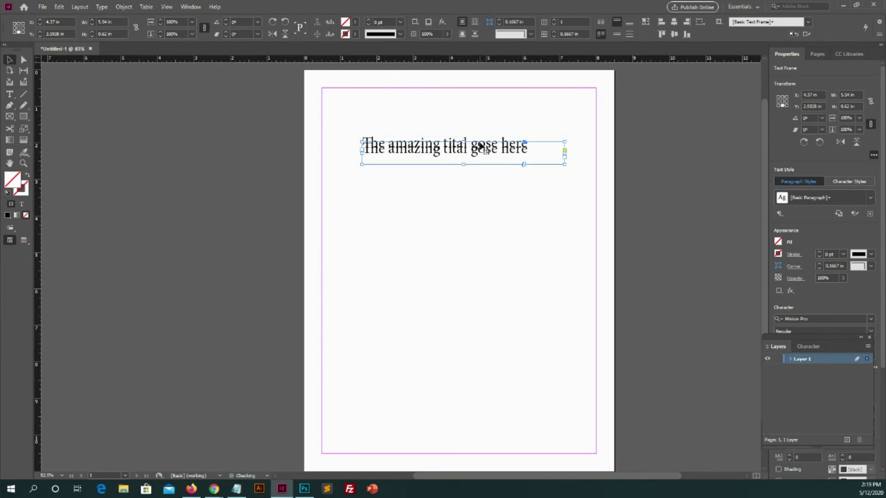
key(shift+Up)
key(alt+Down)
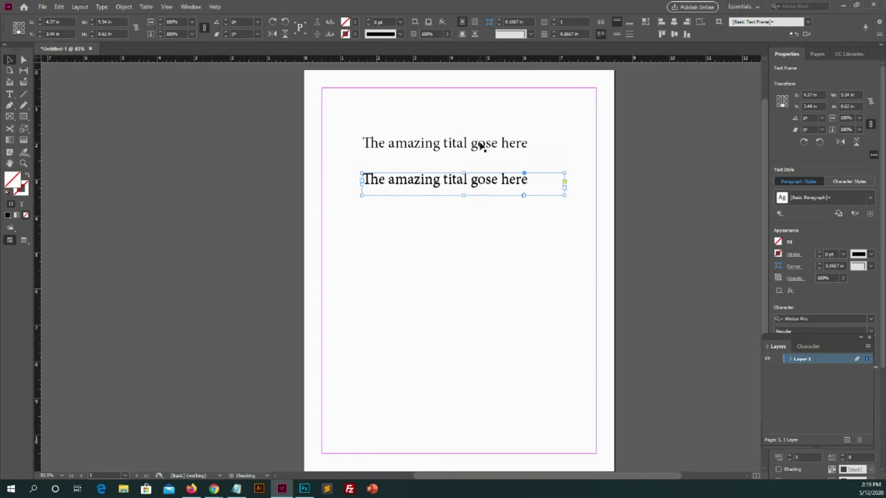
key(shift+Down)
key(shift+Down)
key(shift+Down)
key(shift+Down)
key(shift+Down)
key(shift+Down)
key(shift+Down)
key(shift+Down)
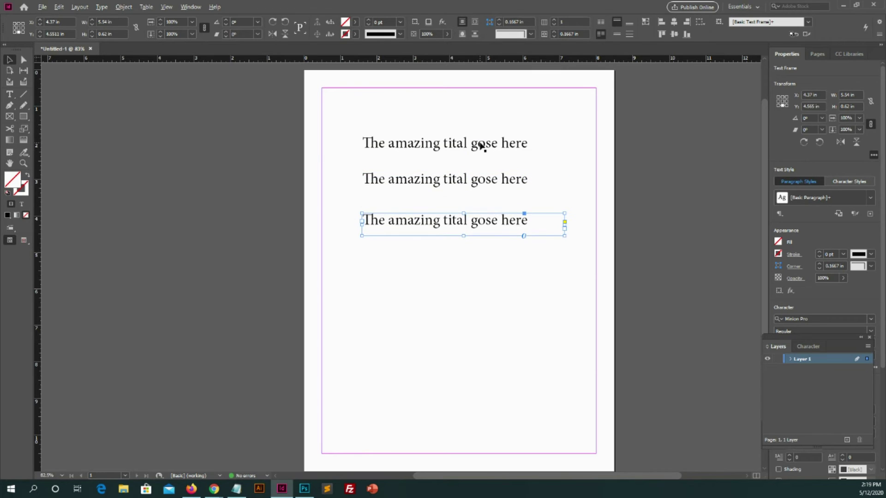
key(alt+Down)
key(shift+Down)
key(shift+Down)
key(shift+Down)
key(shift+Down)
key(shift+Down)
key(shift+Down)
key(shift+Down)
key(shift+Down)
key(shift+Down)
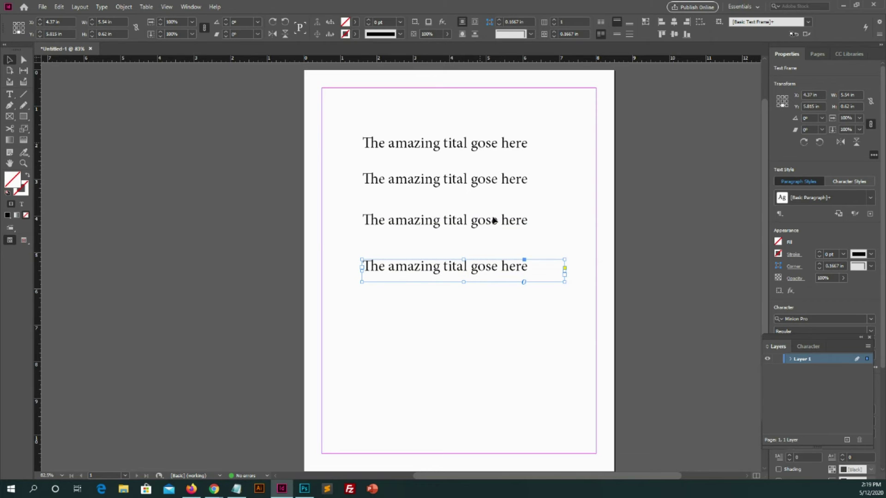
click(456, 343)
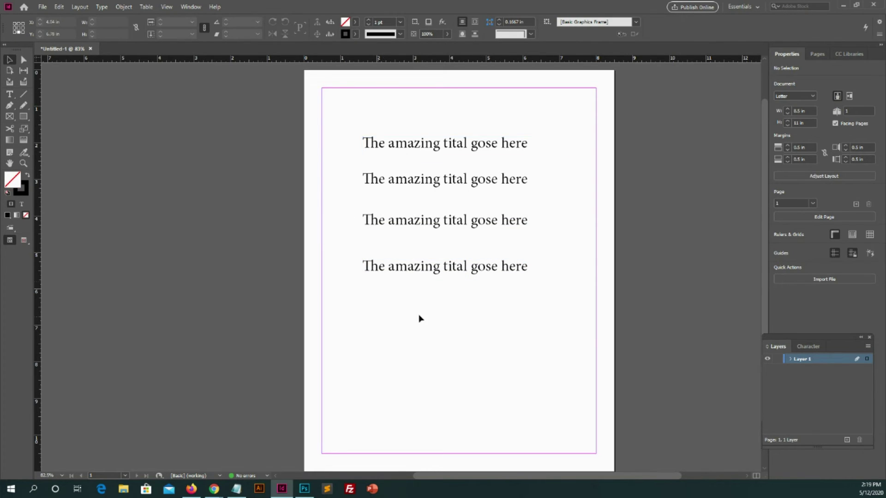
Select the entire first title line and convert it to UPPERCASE
click(11, 94)
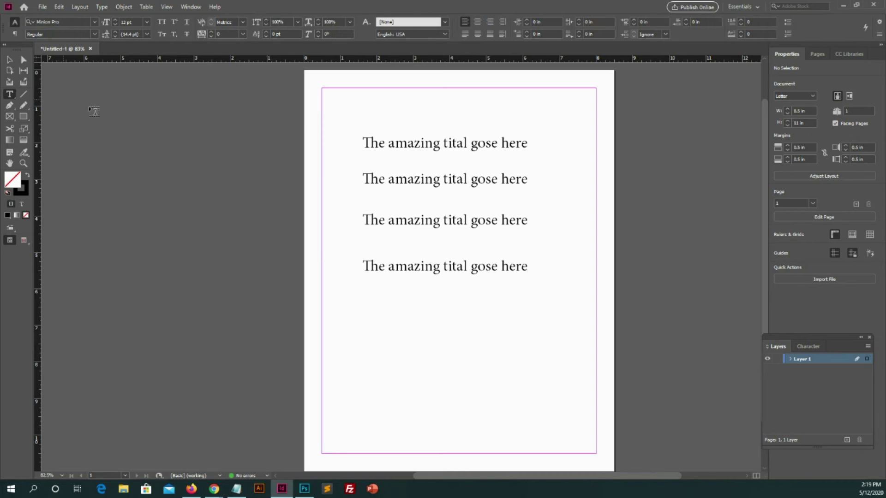
click(464, 143)
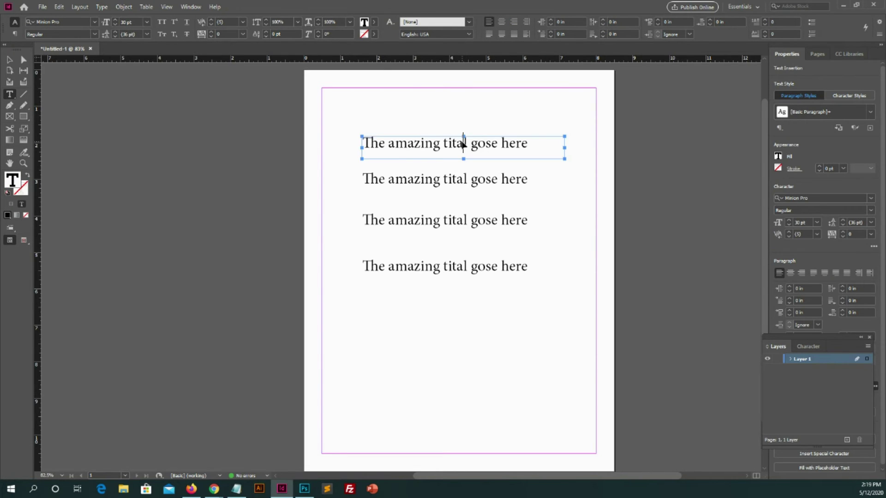
triple_click(463, 143)
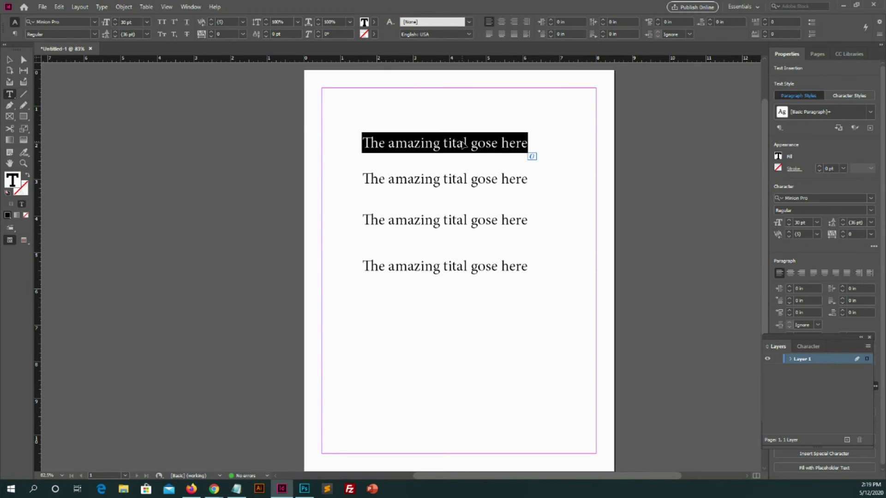
click(104, 7)
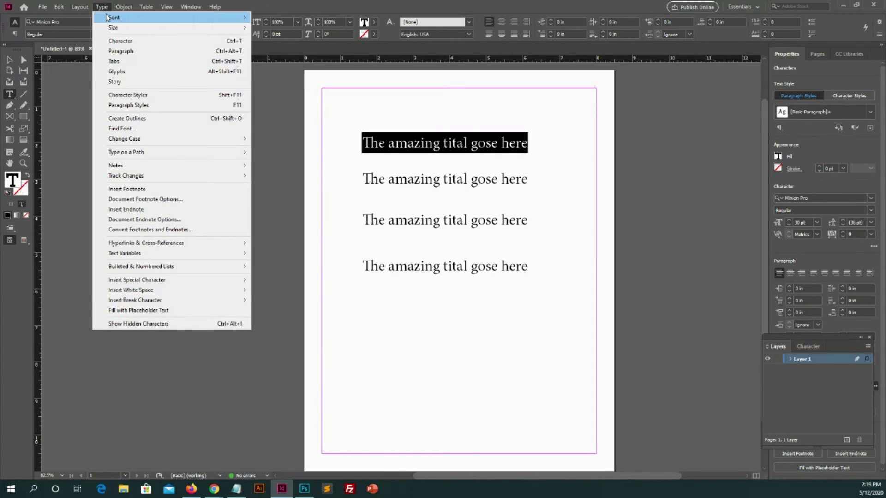
mouse_move(125, 143)
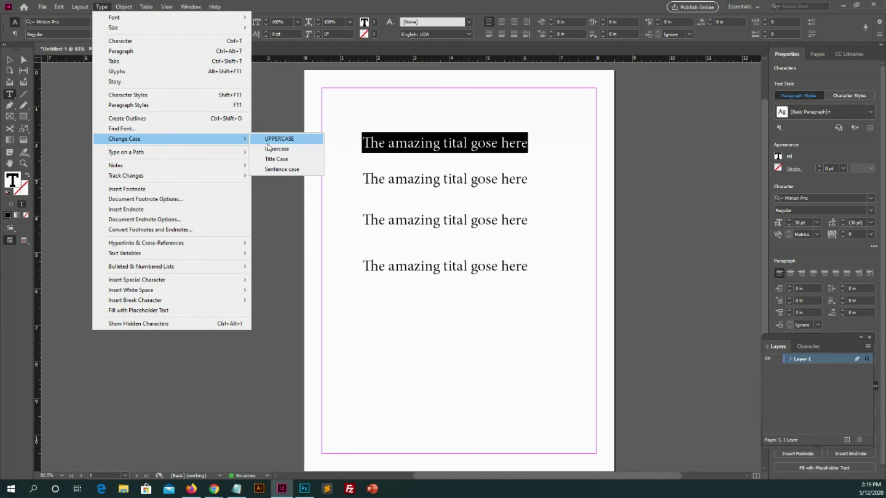
click(280, 139)
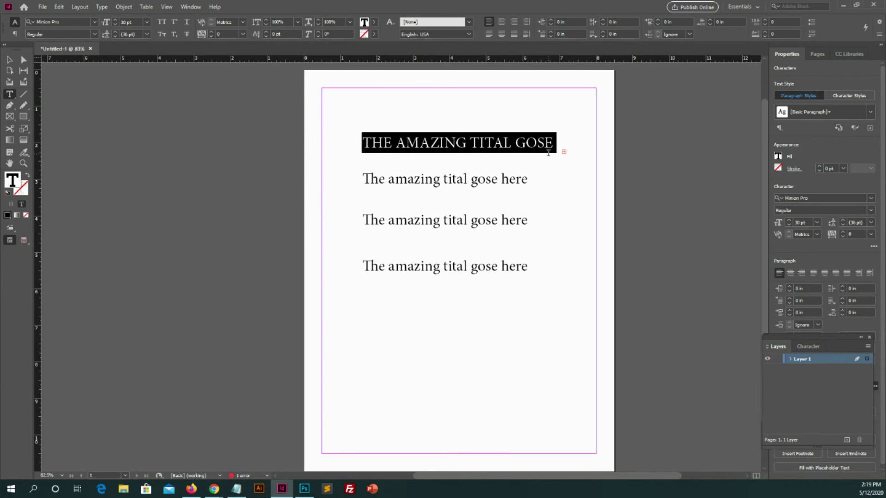
click(480, 180)
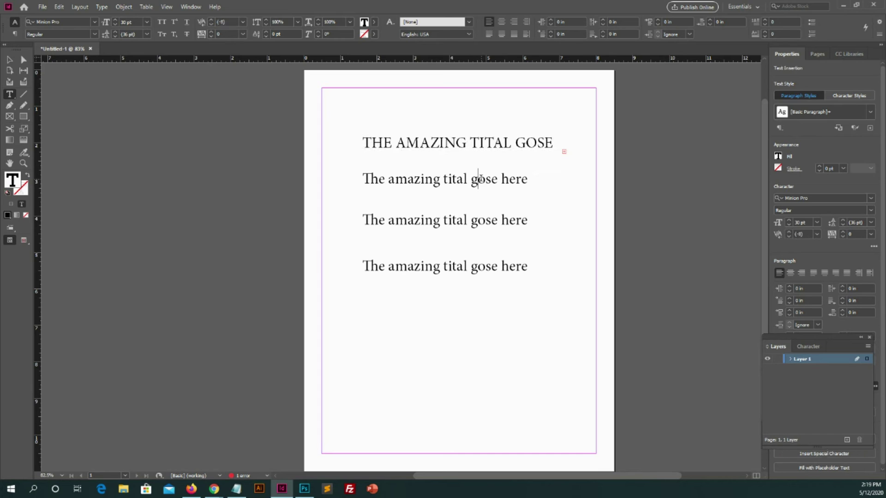
Convert the second title line to lowercase
triple_click(482, 179)
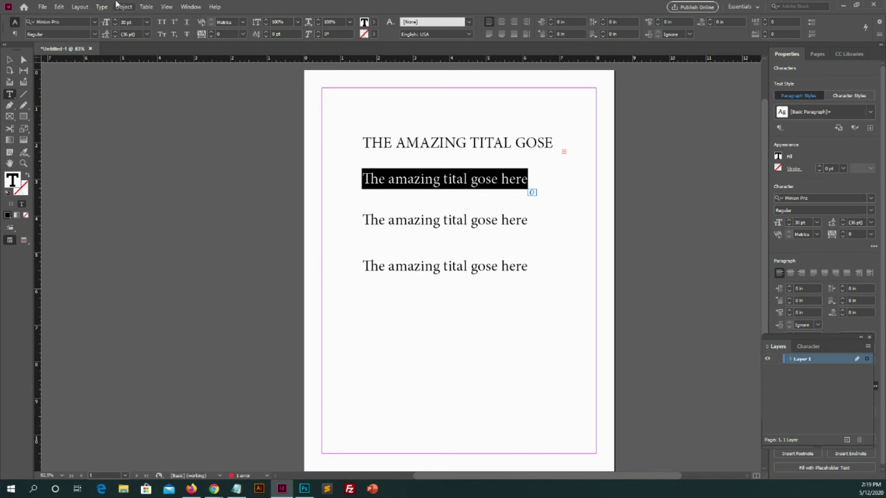
click(101, 7)
mouse_move(117, 139)
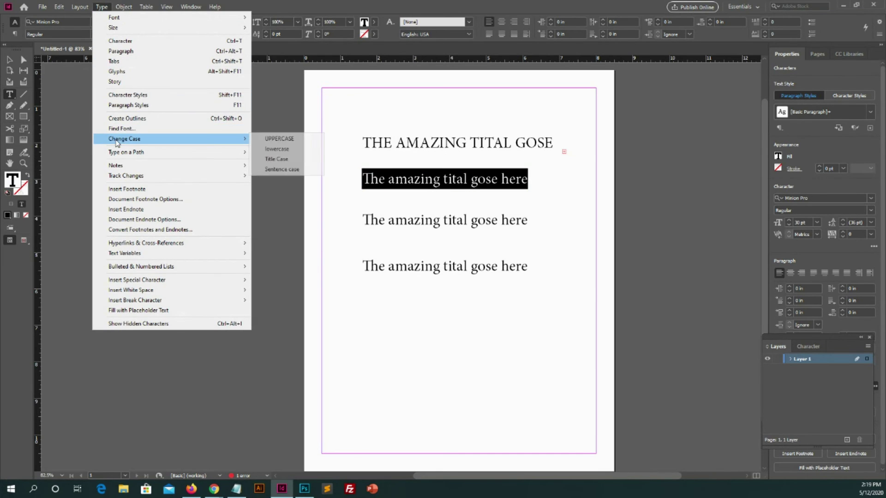
click(277, 149)
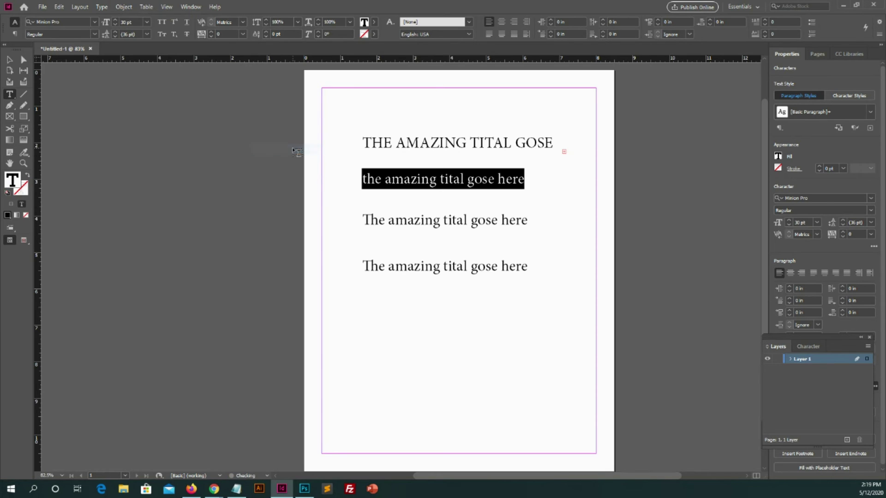
Convert the third title line to Title Case
click(522, 222)
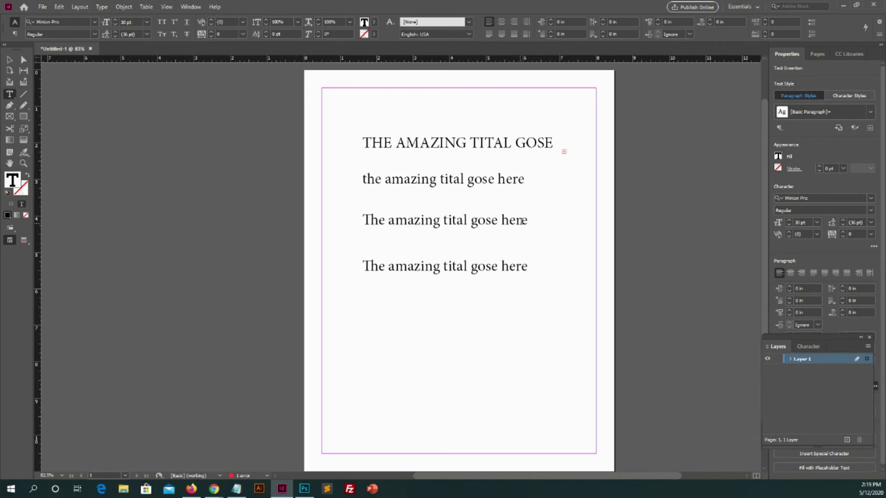
triple_click(520, 221)
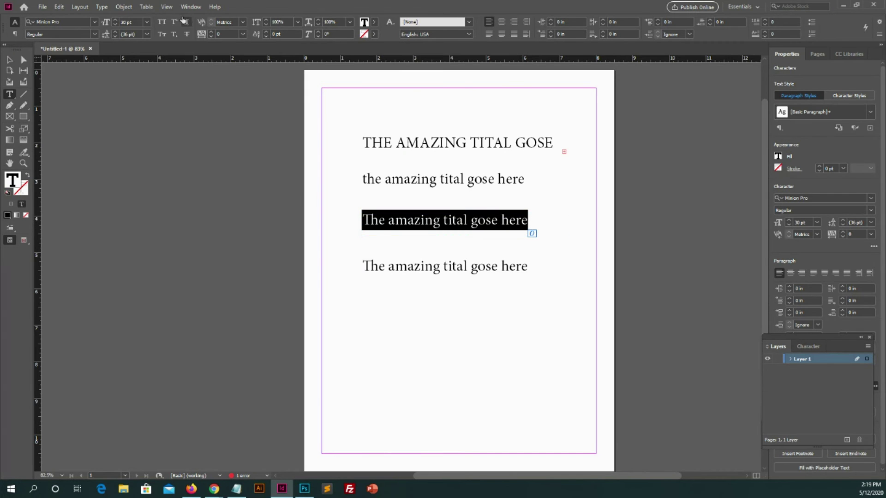
click(101, 6)
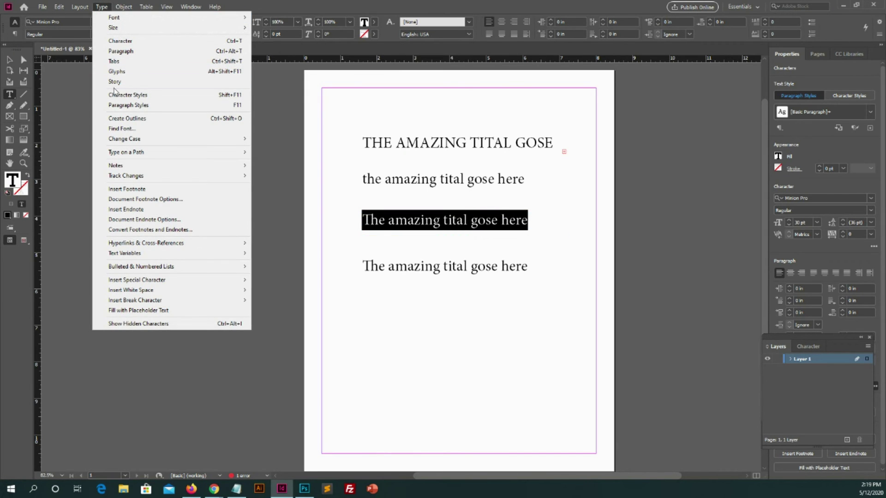
mouse_move(121, 139)
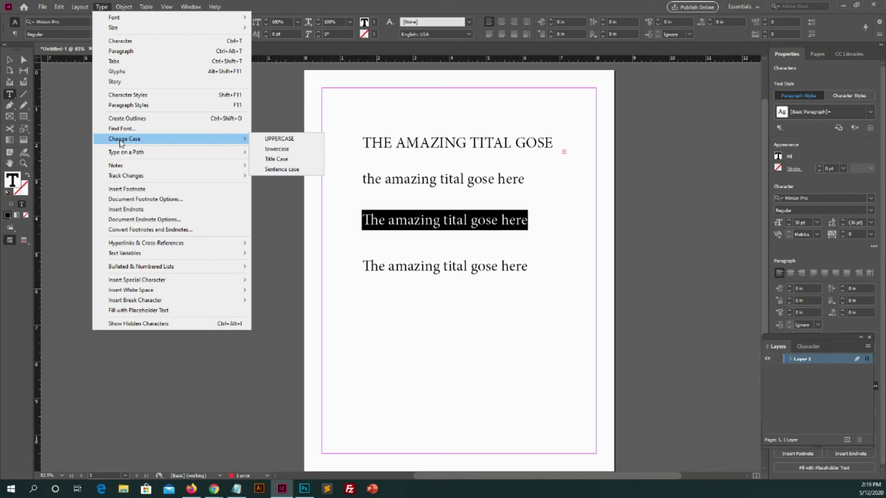
click(285, 160)
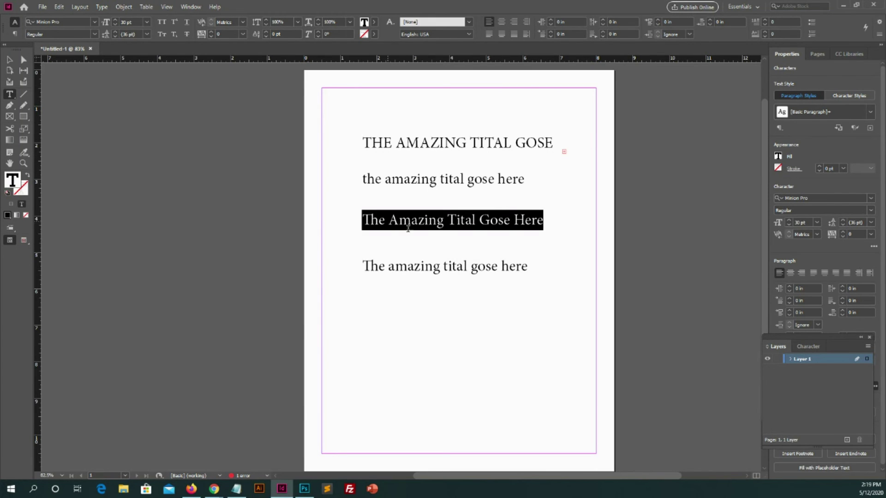
Convert the fourth title line to Sentence case and return to the Selection tool
click(507, 266)
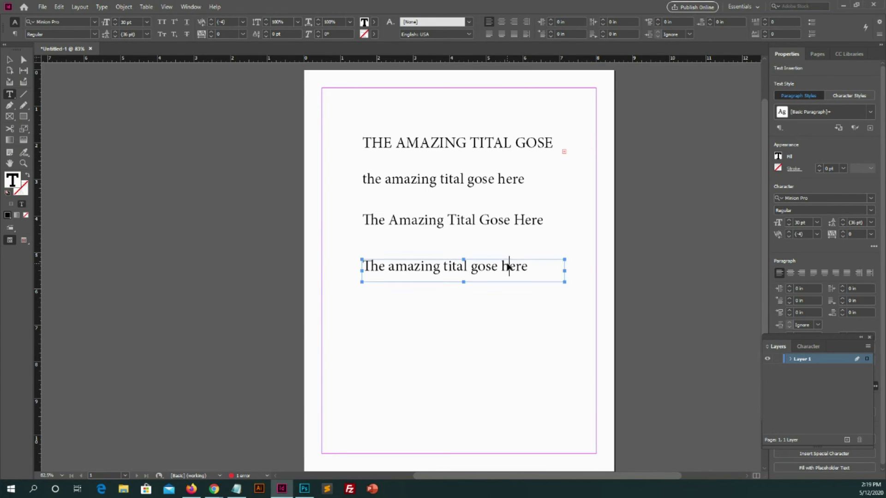
triple_click(507, 265)
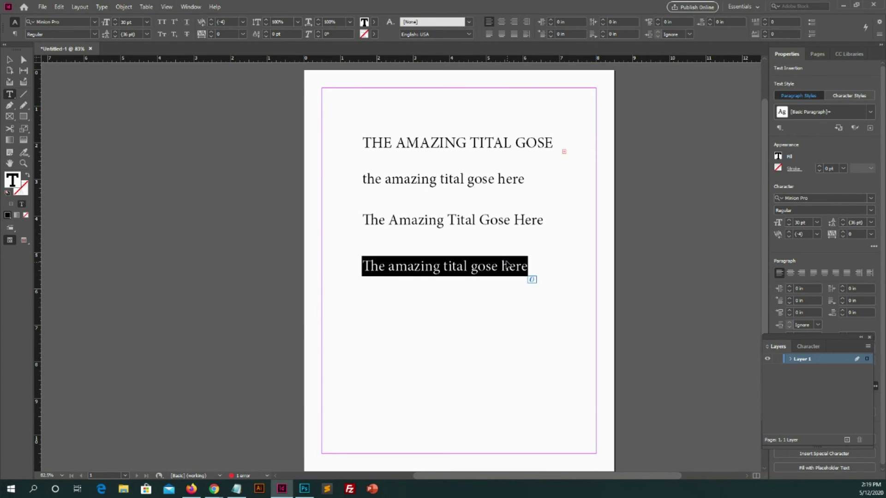
click(100, 9)
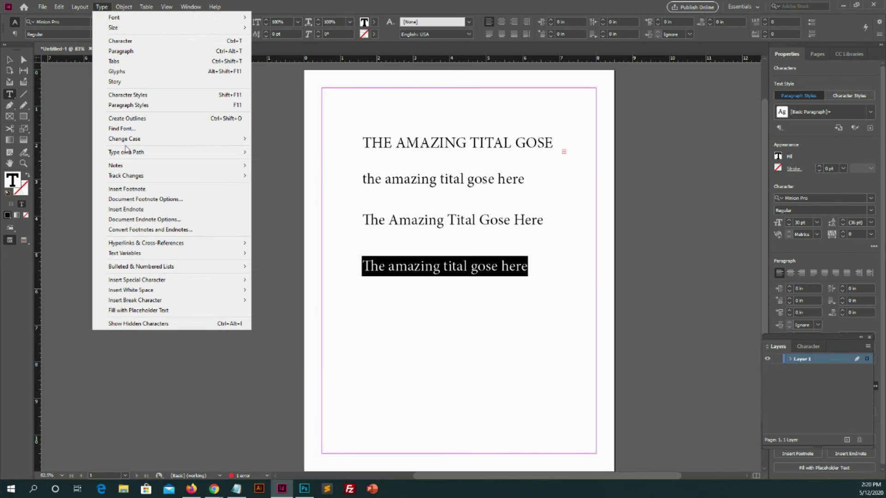
mouse_move(131, 144)
click(285, 170)
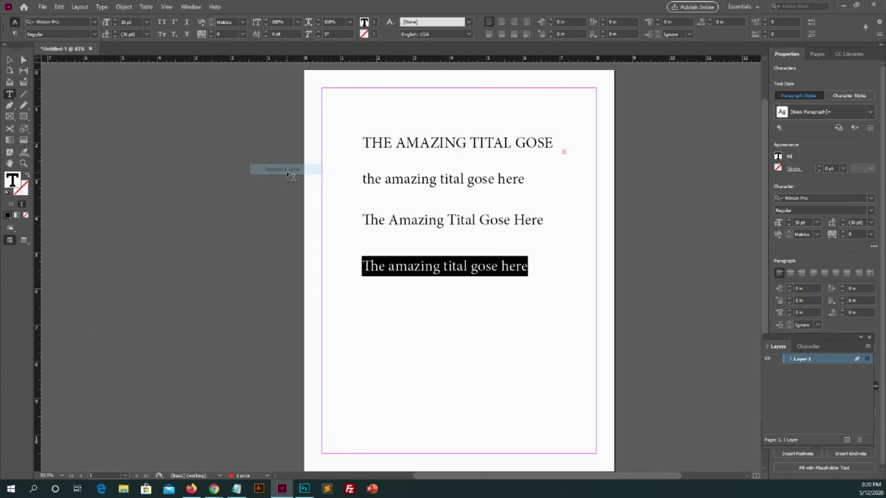
click(539, 280)
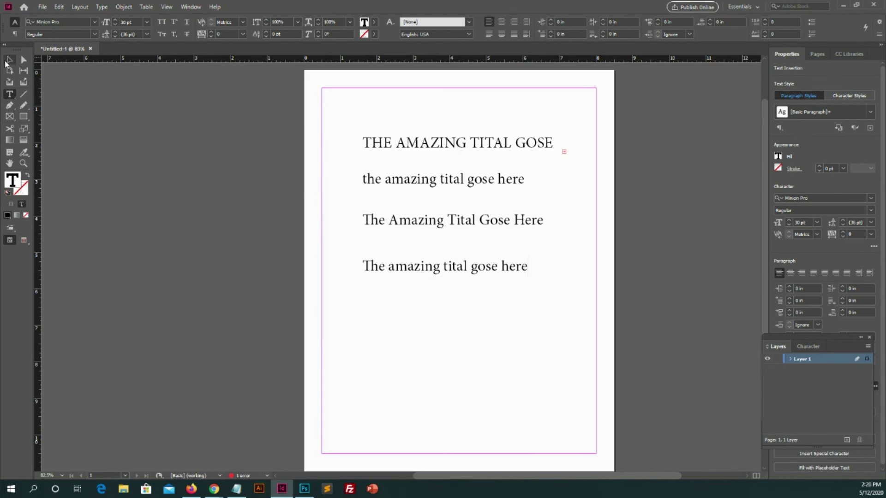
click(9, 59)
click(340, 189)
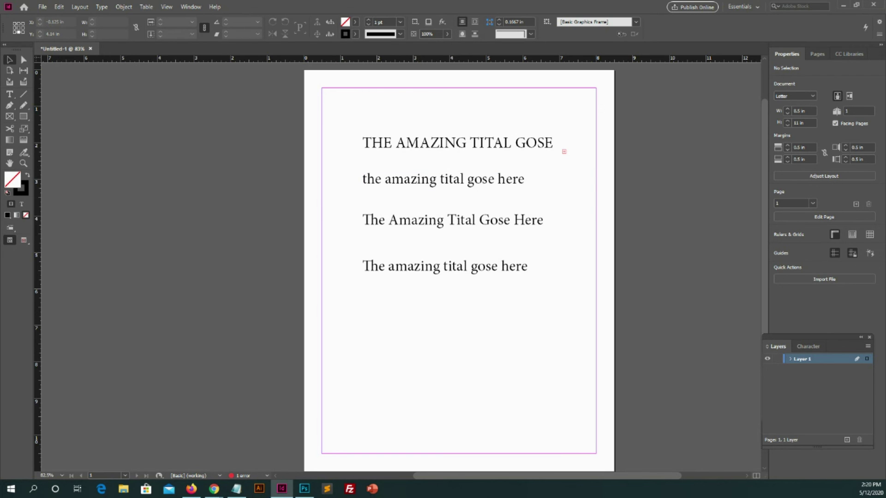
key(alt+Tab)
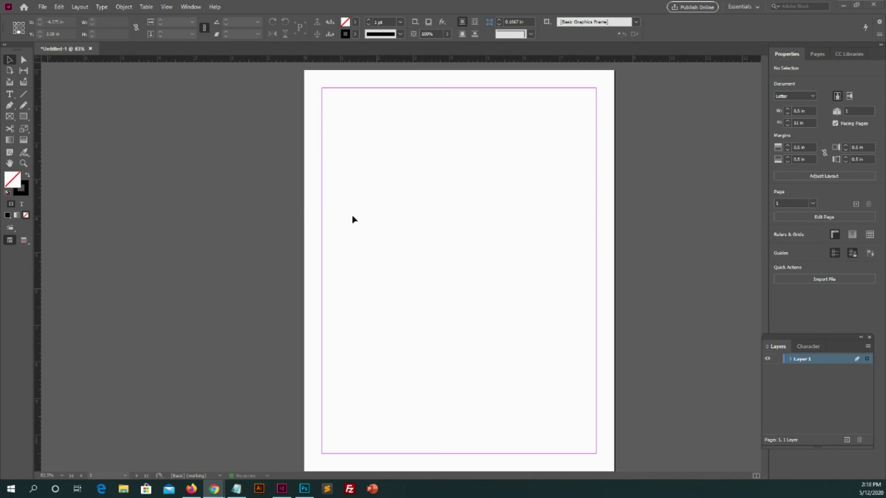
With the Type tool, drag out a new text frame near the page's upper left
click(9, 96)
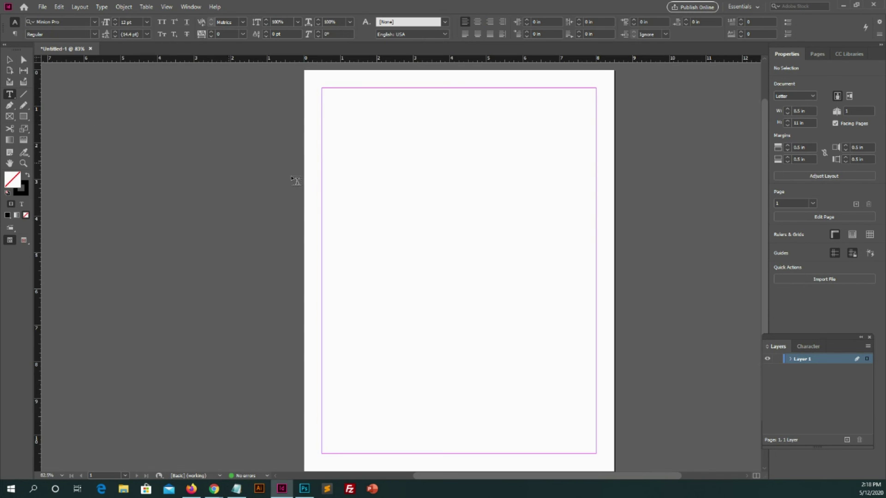
drag(358, 157, 360, 154)
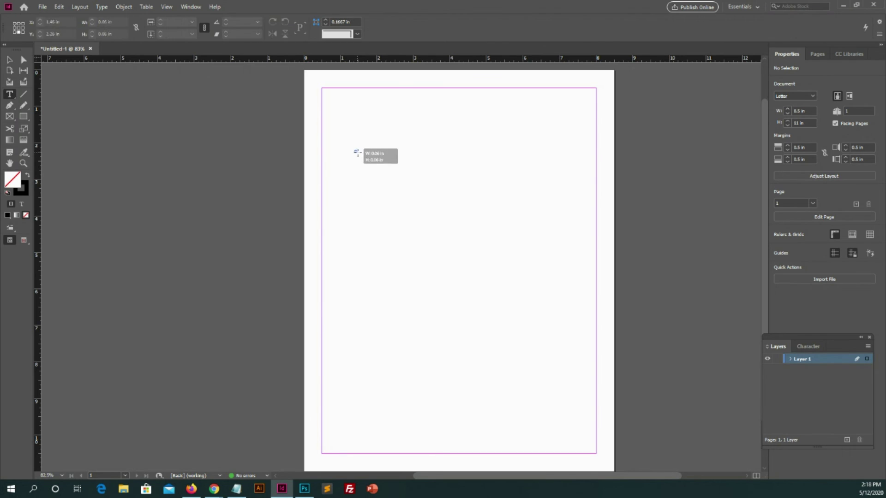